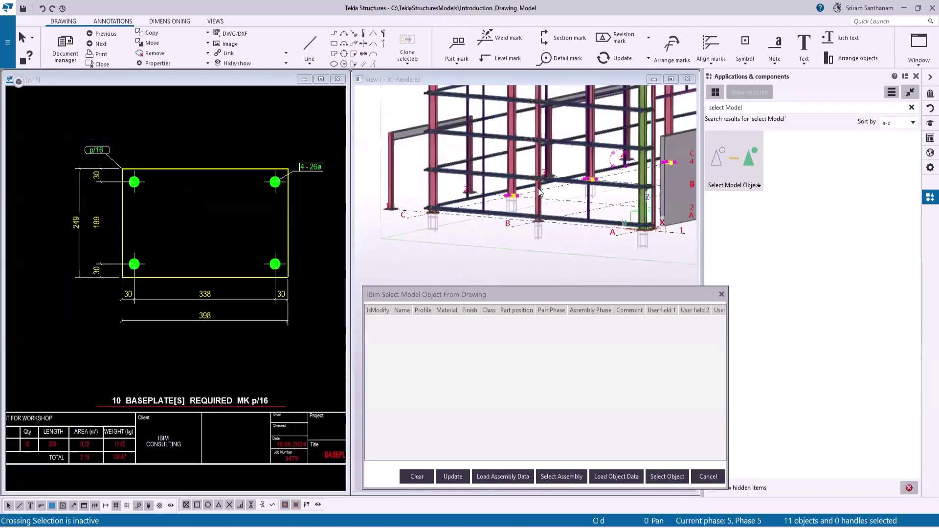
Load the object data of the p/16 baseplates selected through the drawing
{"action": "scroll", "coordinate": [623, 183], "scroll_direction": "up", "scroll_amount": 3}
{"action": "scroll", "coordinate": [609, 180], "scroll_direction": "up", "scroll_amount": 3}
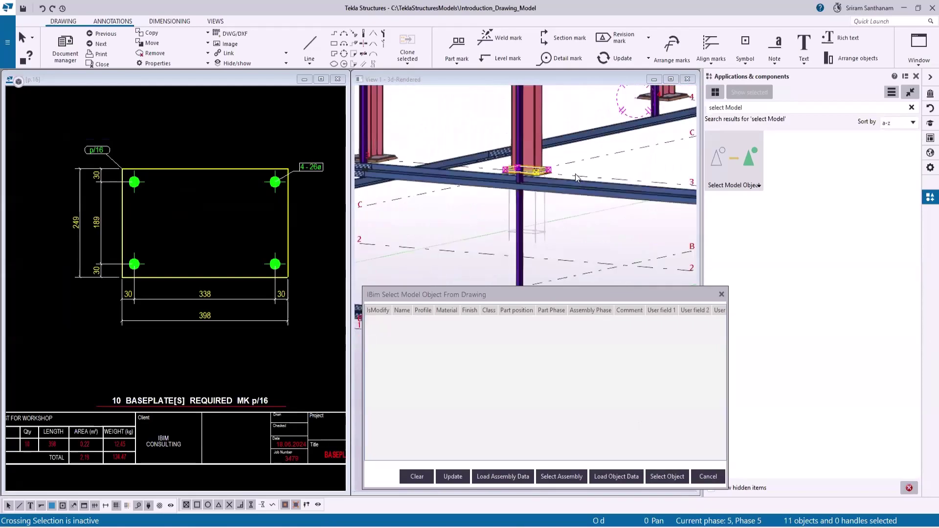
{"action": "left_click", "coordinate": [628, 481]}
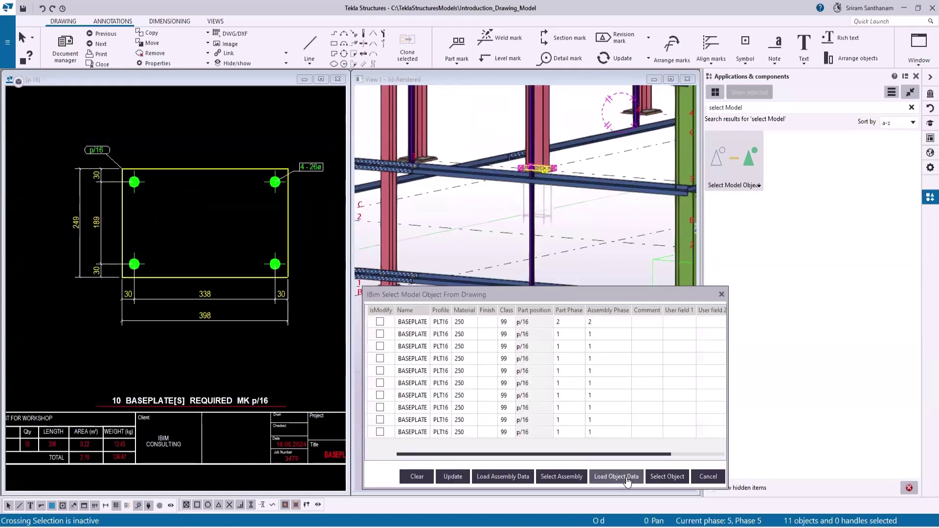
Select the listed baseplates individually and all together to locate them in the 3D model and review their properties
{"action": "left_click", "coordinate": [413, 324]}
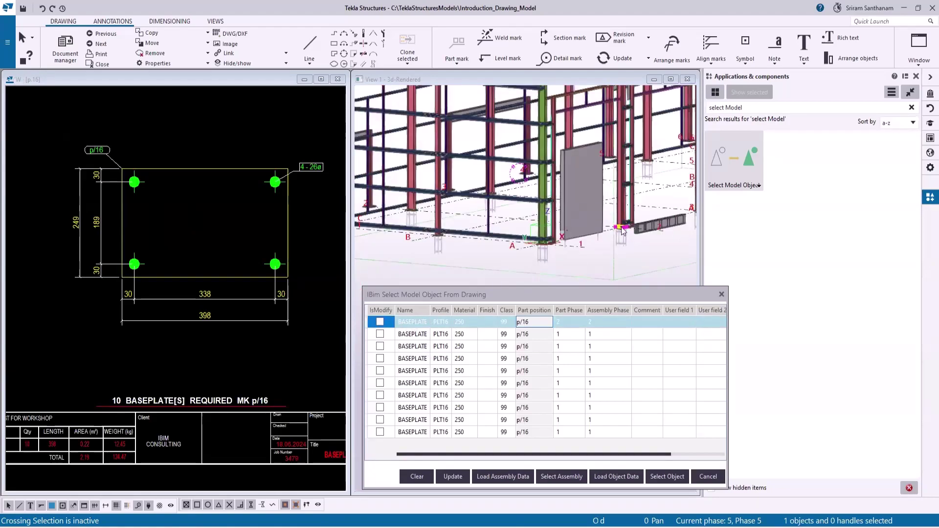
{"action": "left_click", "coordinate": [409, 397]}
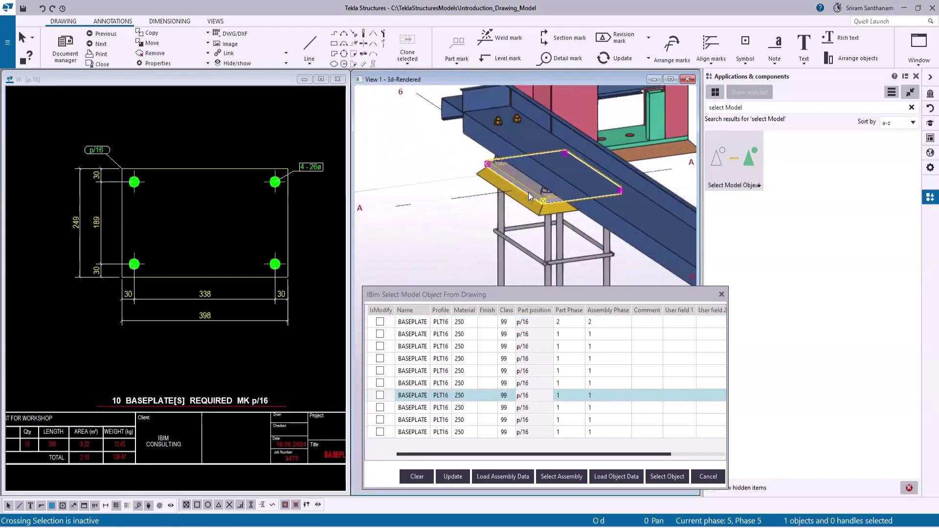
{"action": "left_click", "coordinate": [416, 324]}
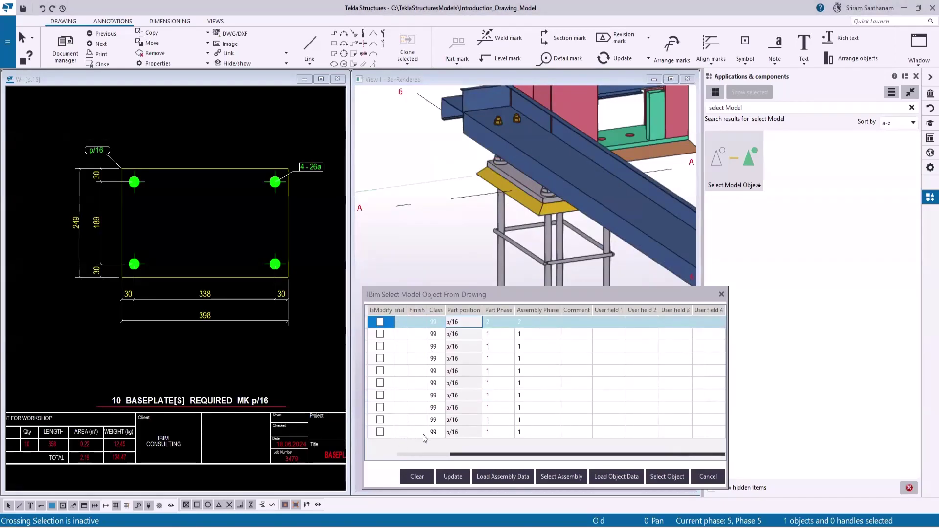
{"action": "left_click", "coordinate": [420, 433], "text": "shift"}
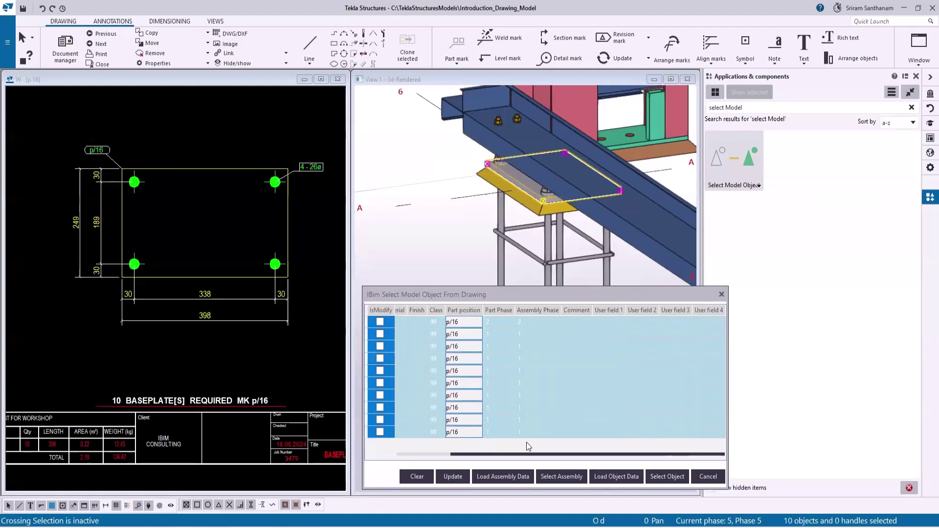
{"action": "left_click_drag", "start_coordinate": [518, 455], "coordinate": [419, 456]}
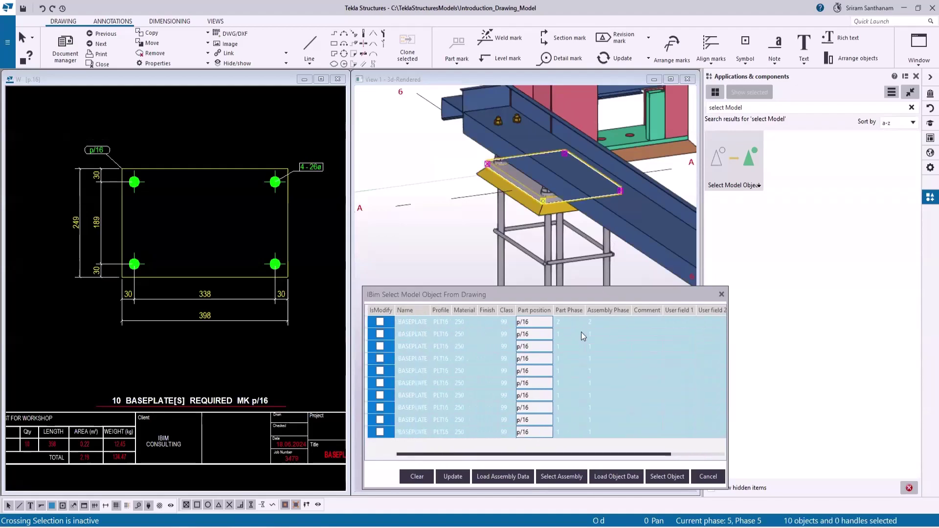
{"action": "left_click", "coordinate": [631, 334]}
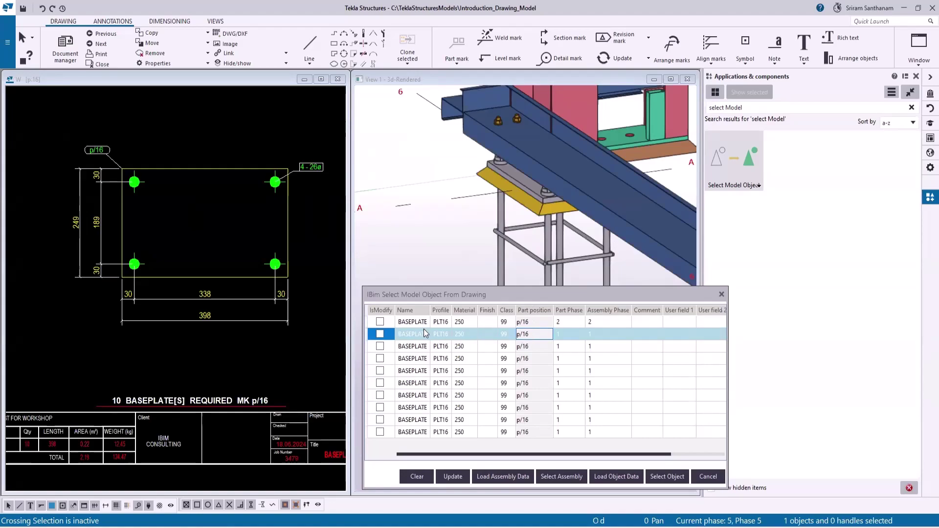
Set the part phase and assembly phase of the fifth listed baseplate to 2, mark it for modification and update it
{"action": "left_click", "coordinate": [439, 371]}
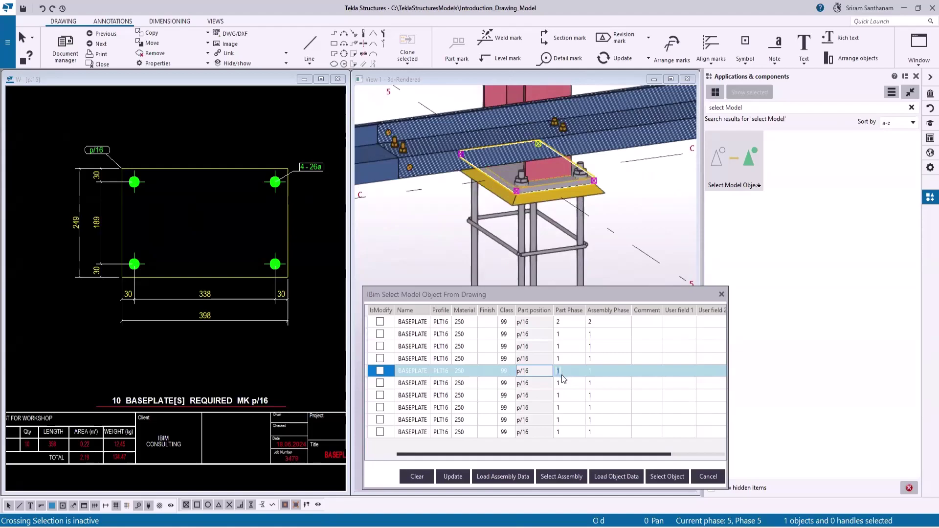
{"action": "left_click", "coordinate": [589, 371]}
{"action": "type", "text": "2"}
{"action": "scroll", "coordinate": [158, 218], "scroll_direction": "down", "scroll_amount": 5}
{"action": "scroll", "coordinate": [146, 222], "scroll_direction": "up", "scroll_amount": 10}
{"action": "scroll", "coordinate": [113, 208], "scroll_direction": "up", "scroll_amount": 2}
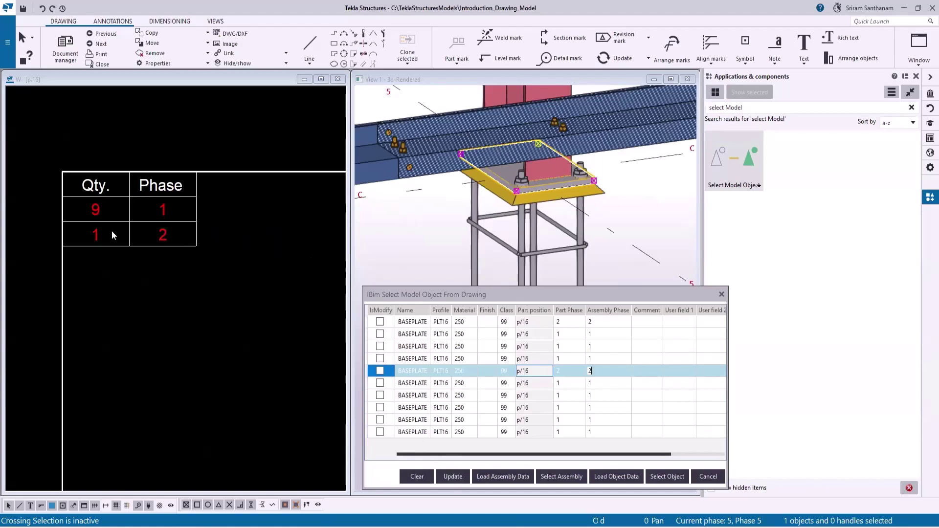
{"action": "left_click", "coordinate": [380, 371]}
{"action": "left_click", "coordinate": [454, 479]}
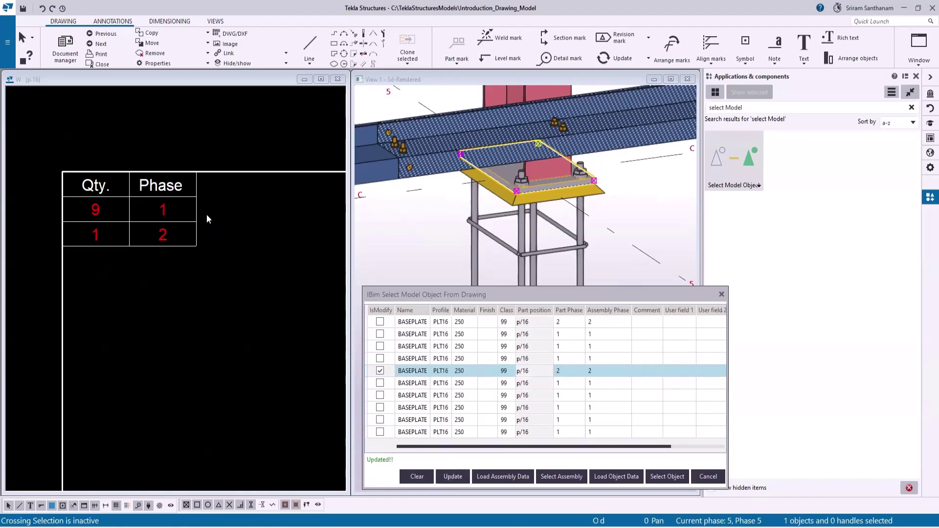
Refresh the quantity and phase table template in the baseplate drawing
{"action": "left_click", "coordinate": [162, 197]}
{"action": "right_click", "coordinate": [161, 195]}
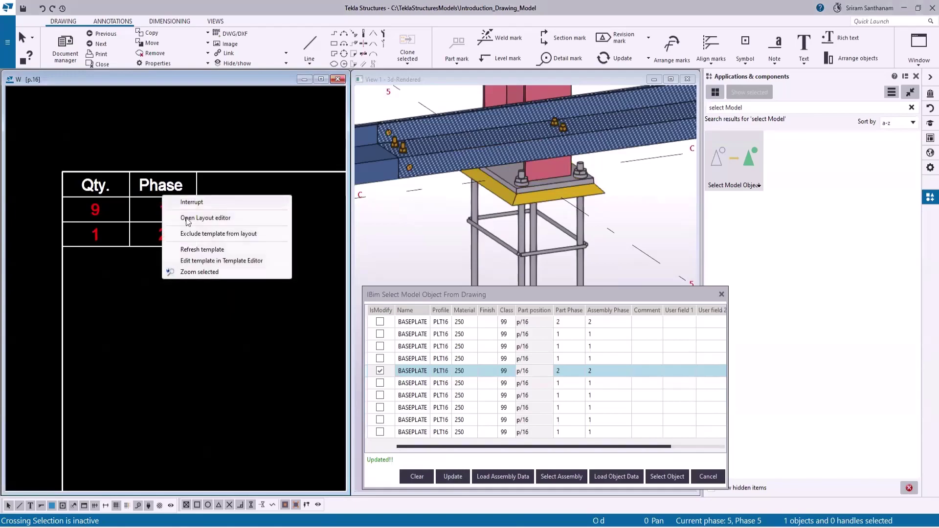
{"action": "left_click", "coordinate": [204, 251]}
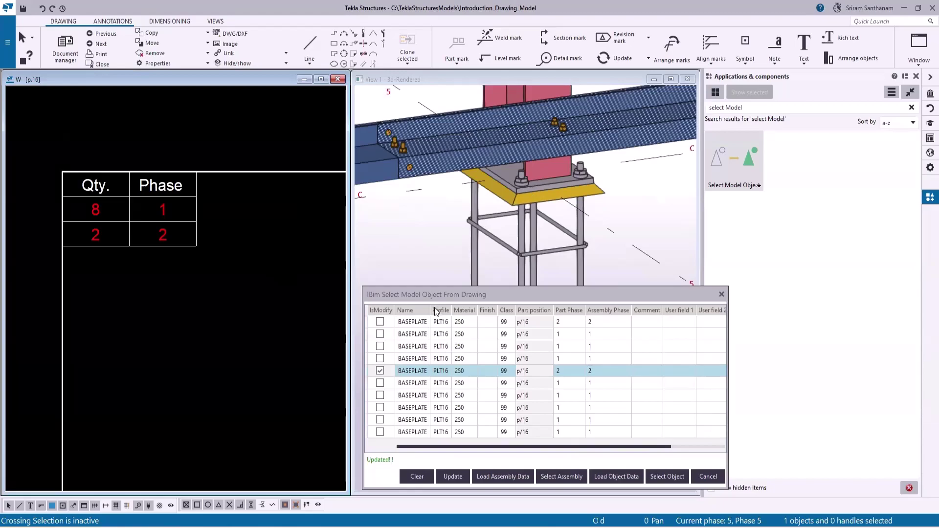
Unmark the fifth baseplate, set the seventh one's profile to PLT12 and material to 300, mark it for modification and update it
{"action": "left_click", "coordinate": [380, 371]}
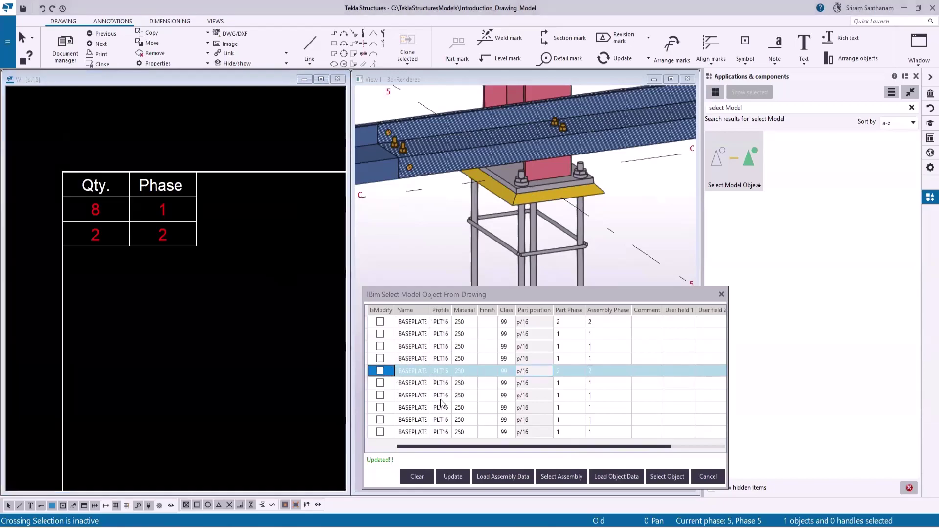
{"action": "left_click", "coordinate": [420, 398]}
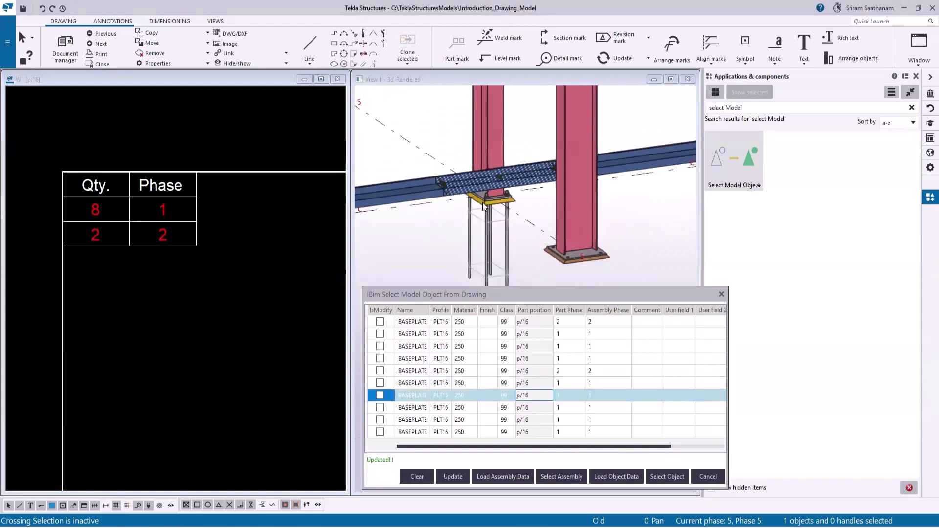
{"action": "scroll", "coordinate": [543, 158], "scroll_direction": "down", "scroll_amount": 3}
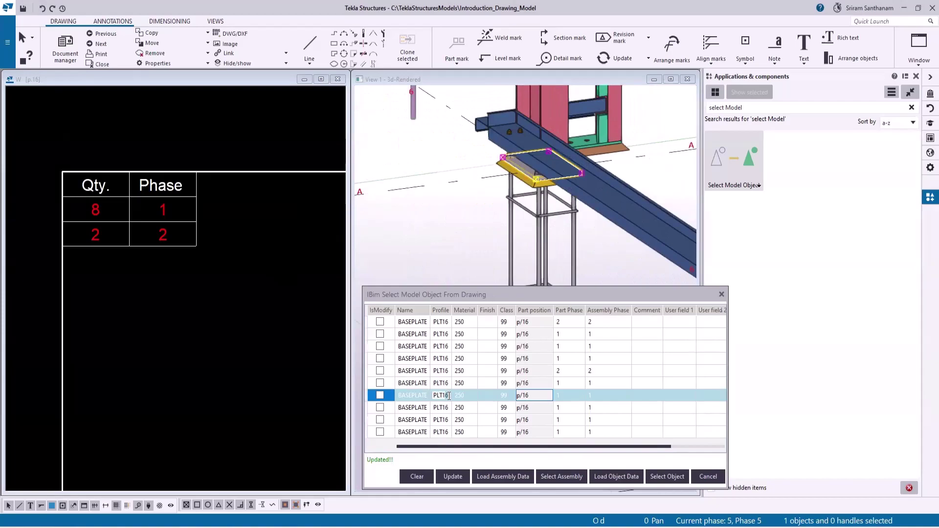
{"action": "key", "text": "BackSpace"}
{"action": "type", "text": "2"}
{"action": "scroll", "coordinate": [517, 152], "scroll_direction": "up", "scroll_amount": 3}
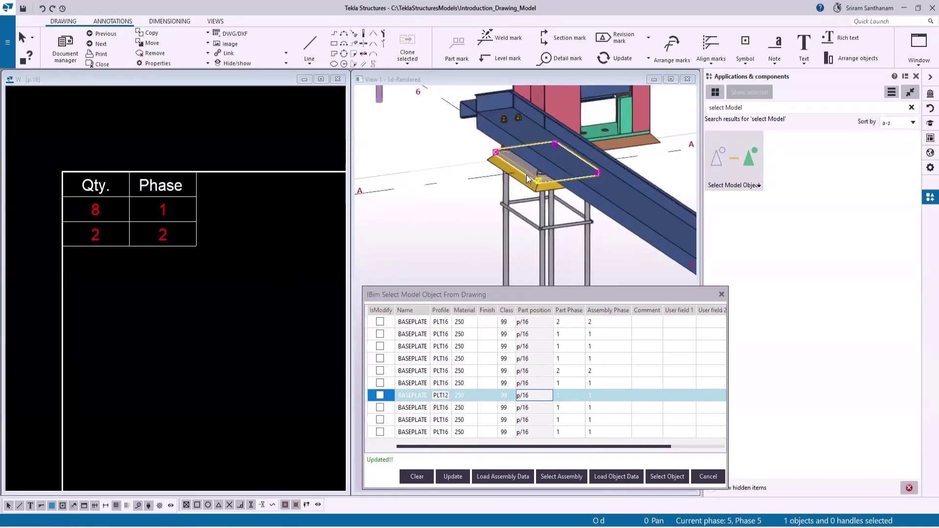
{"action": "left_click", "coordinate": [460, 397]}
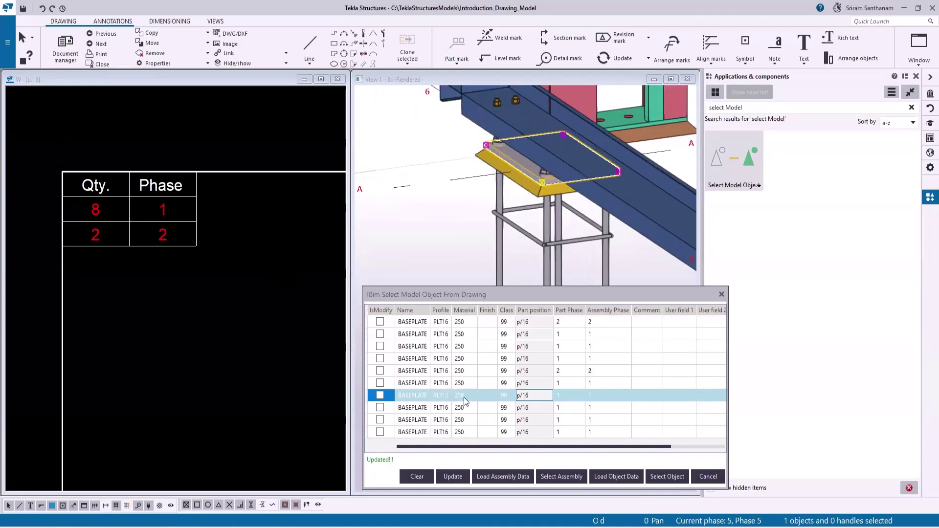
{"action": "type", "text": "300"}
{"action": "left_click", "coordinate": [380, 395]}
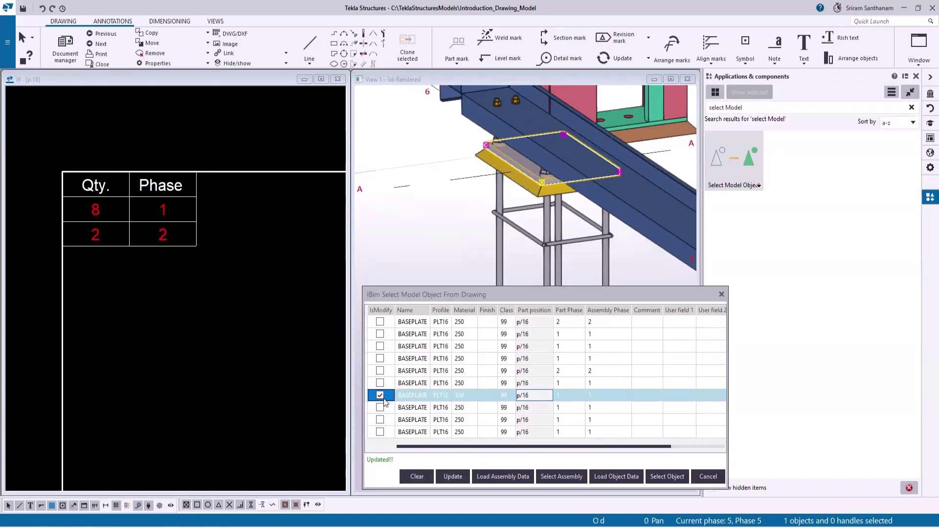
{"action": "left_click", "coordinate": [457, 481]}
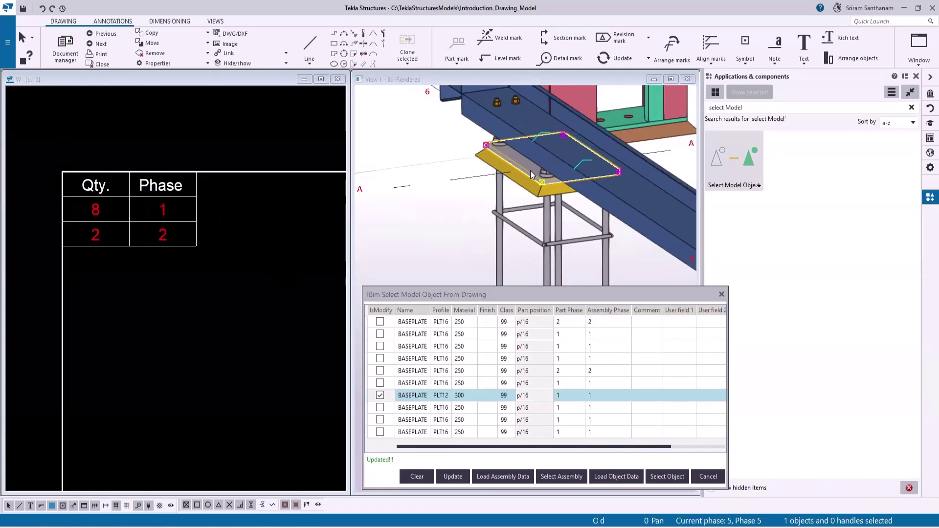
Reopen the single-part drawing p.16, performing numbering for the modified objects
{"action": "left_click", "coordinate": [66, 48]}
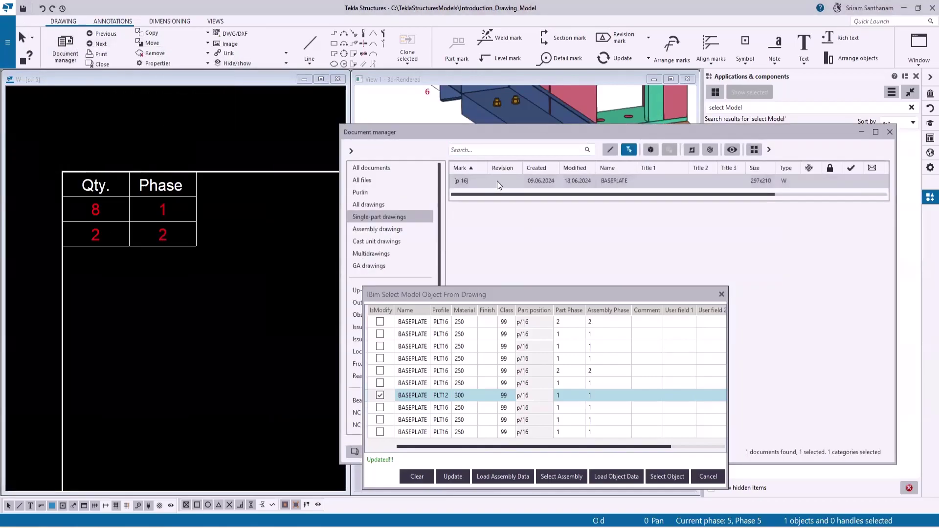
{"action": "double_click", "coordinate": [500, 180]}
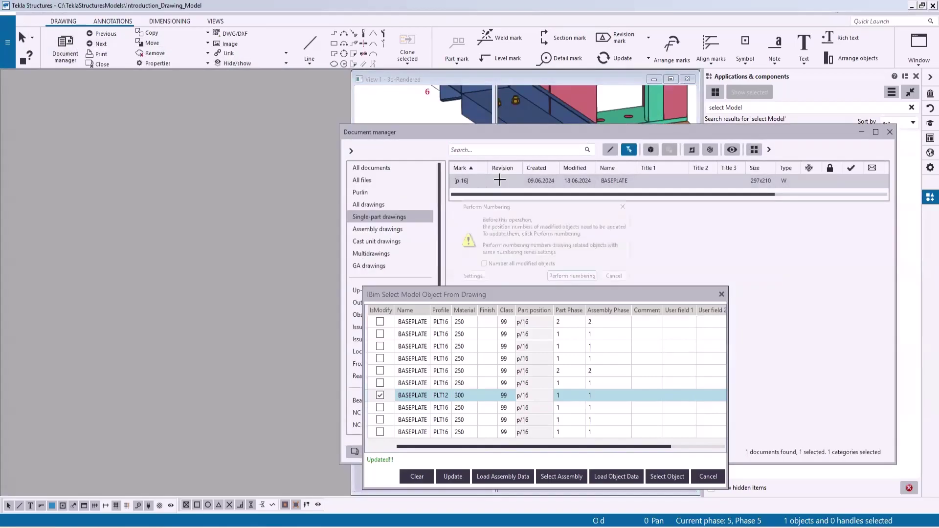
{"action": "left_click_drag", "start_coordinate": [590, 295], "coordinate": [591, 327]}
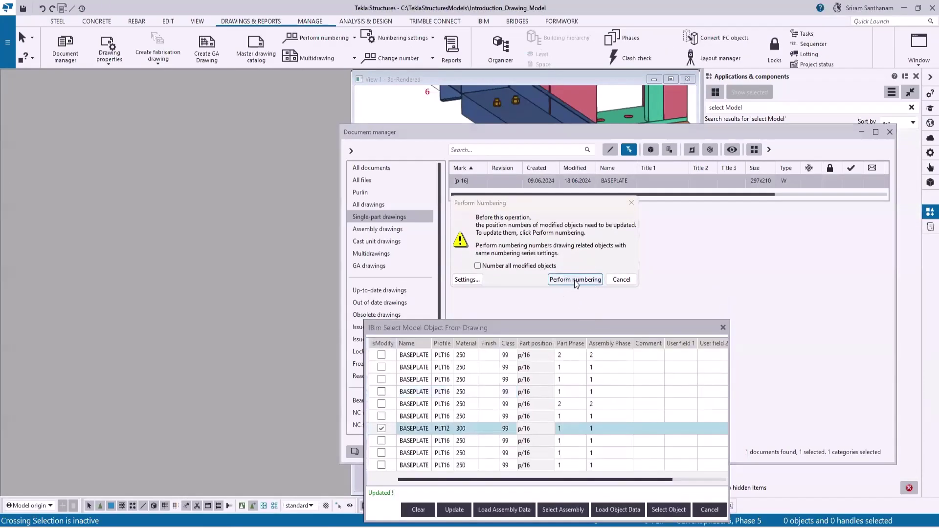
{"action": "left_click", "coordinate": [575, 281]}
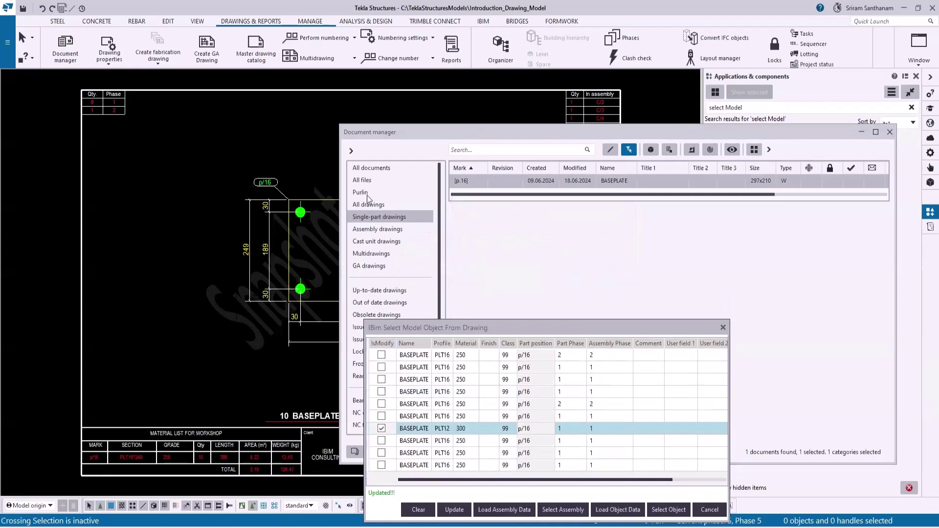
{"action": "scroll", "coordinate": [79, 112], "scroll_direction": "up", "scroll_amount": 3}
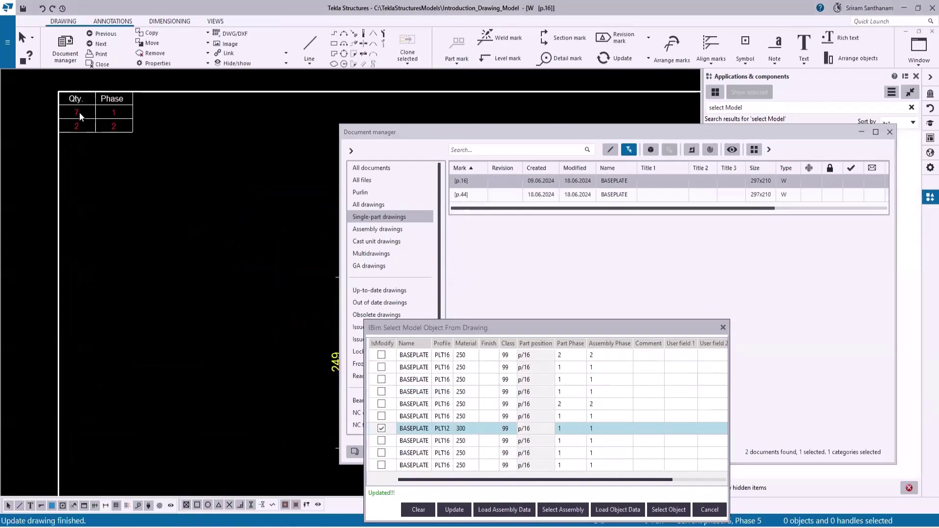
Open the single-part drawing p.44 and examine the section and grade in its material list
{"action": "double_click", "coordinate": [473, 195]}
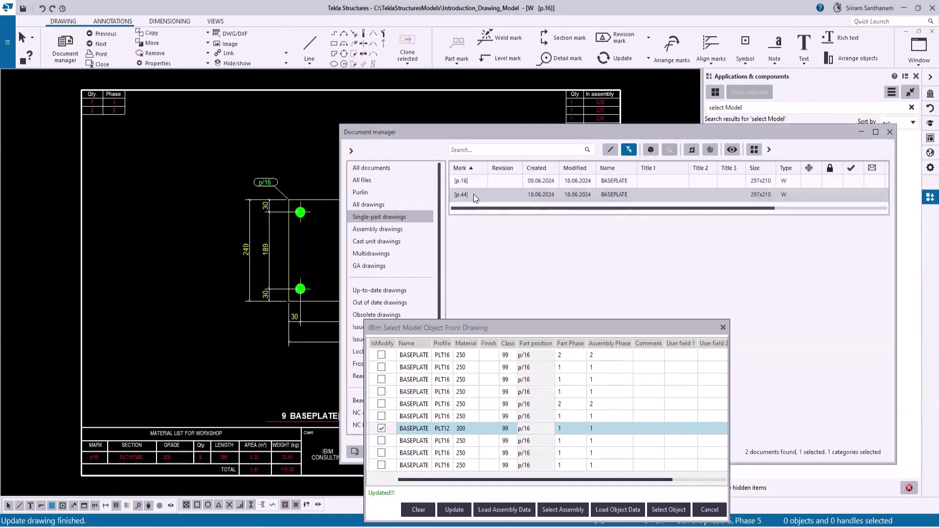
{"action": "scroll", "coordinate": [92, 183], "scroll_direction": "down", "scroll_amount": 2}
{"action": "scroll", "coordinate": [98, 237], "scroll_direction": "up", "scroll_amount": 8}
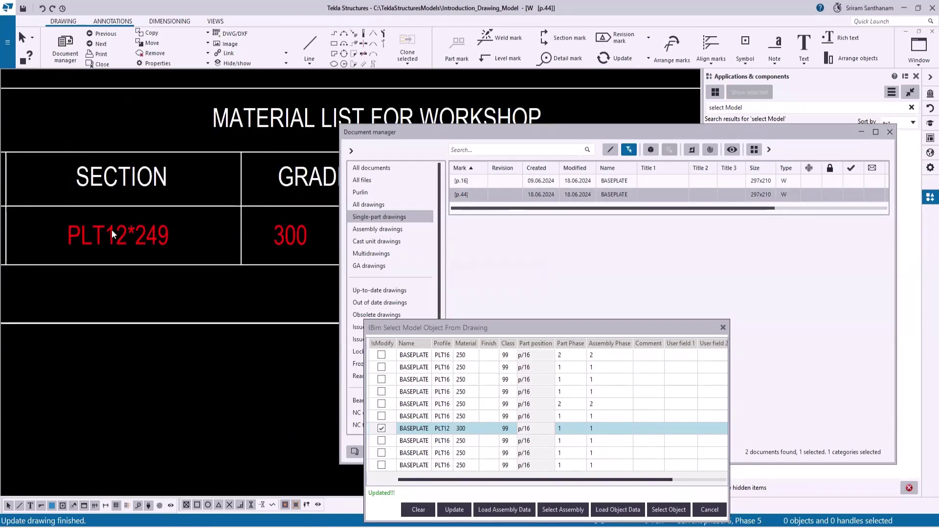
{"action": "scroll", "coordinate": [111, 230], "scroll_direction": "down", "scroll_amount": 3}
{"action": "scroll", "coordinate": [183, 232], "scroll_direction": "up", "scroll_amount": 3}
{"action": "scroll", "coordinate": [157, 248], "scroll_direction": "down", "scroll_amount": 4}
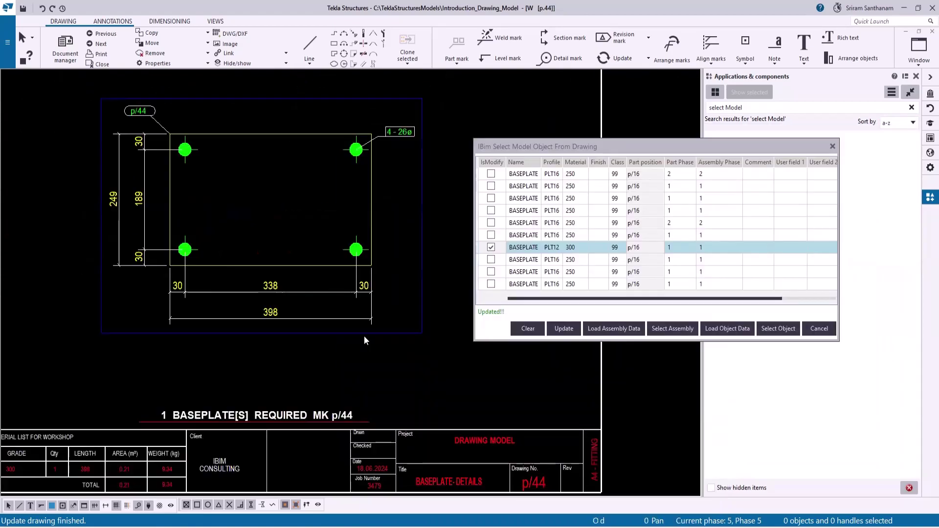
Clear the loaded object list and try to load assembly data for the p/44 baseplate
{"action": "left_click", "coordinate": [890, 132]}
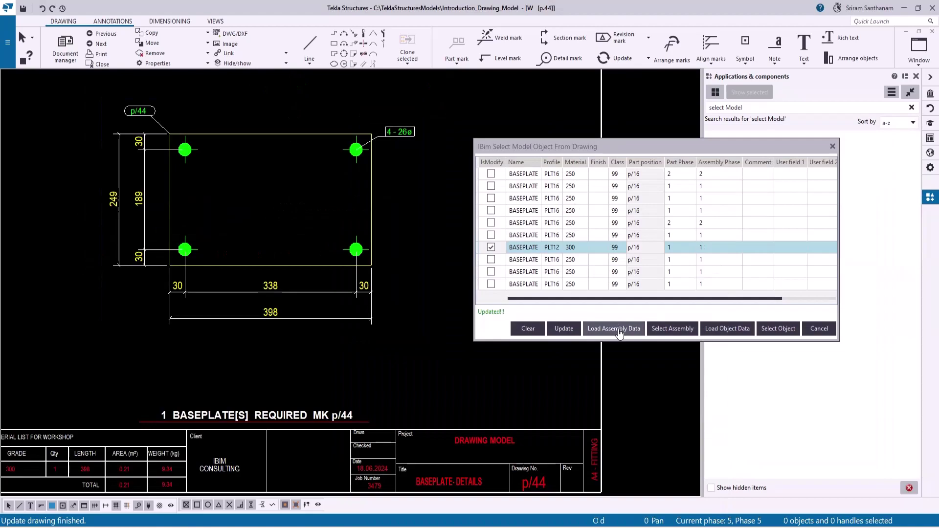
{"action": "left_click", "coordinate": [527, 332]}
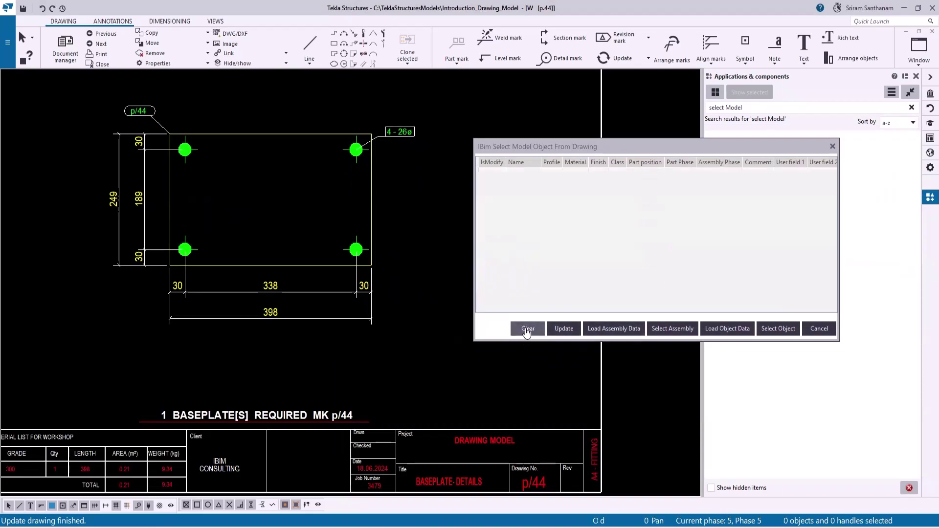
{"action": "left_click", "coordinate": [370, 198]}
{"action": "left_click", "coordinate": [620, 329]}
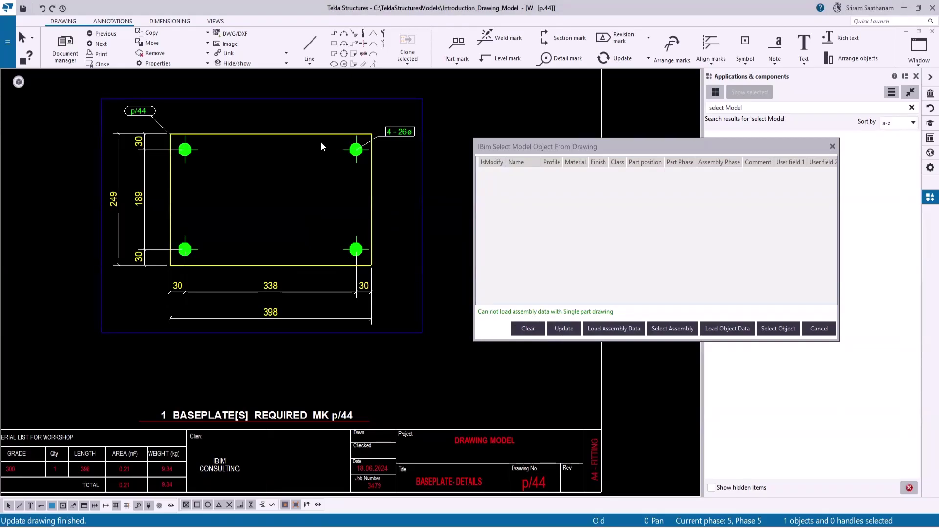
Open the assembly drawing C.1 and restart the Select Model Object From Drawing tool on it
{"action": "left_click", "coordinate": [65, 48]}
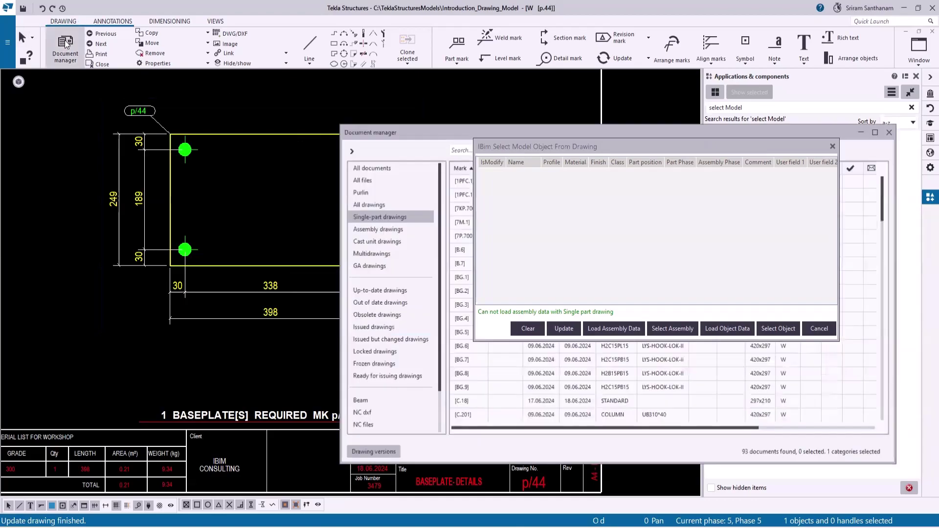
{"action": "left_click", "coordinate": [831, 146]}
{"action": "left_click", "coordinate": [378, 229]}
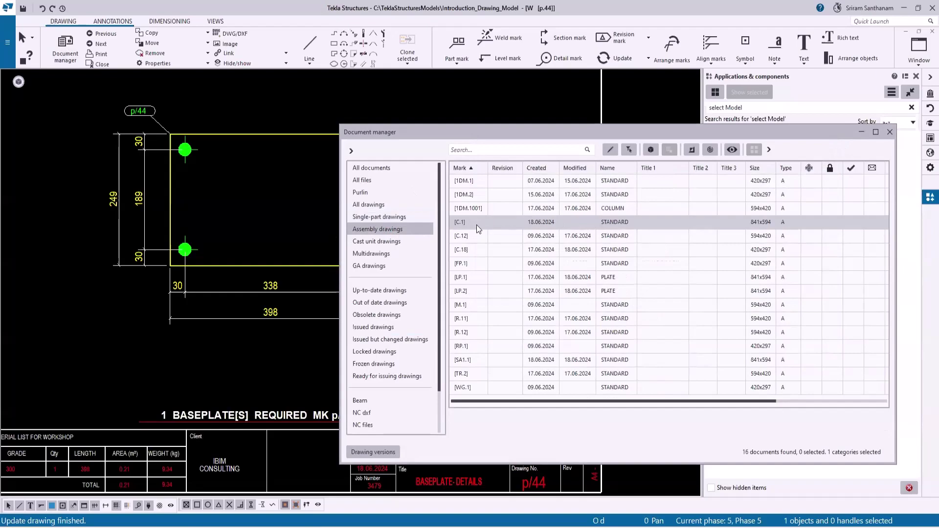
{"action": "double_click", "coordinate": [477, 227]}
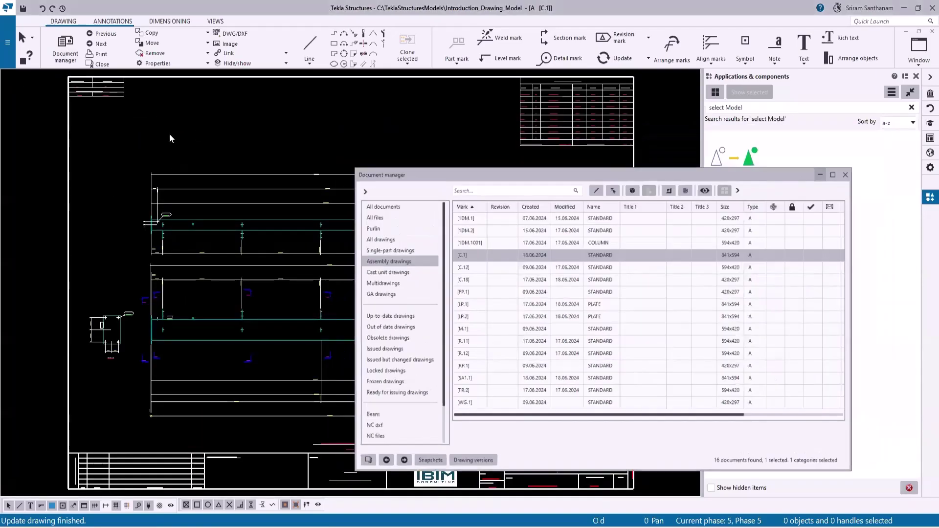
{"action": "left_click", "coordinate": [744, 162]}
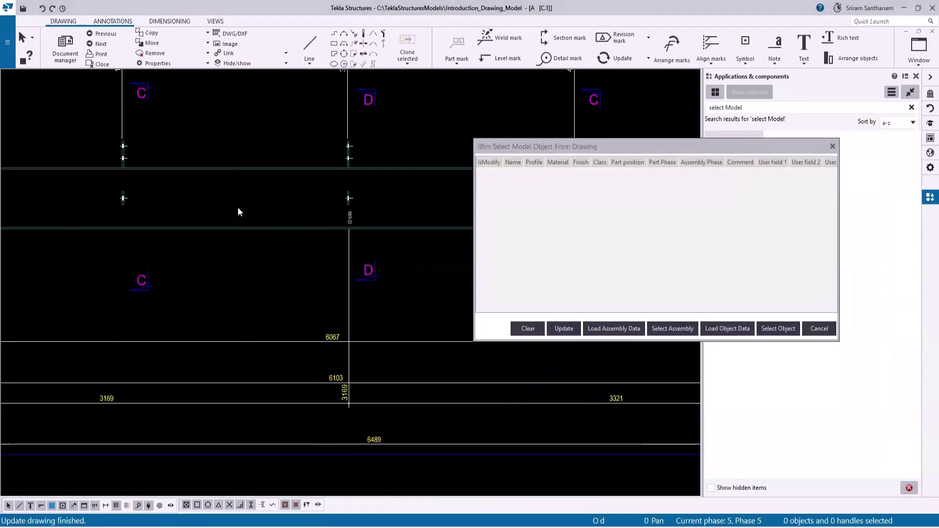
Select the main column in assembly drawing C.1 and tile the drawing and 3D model views side by side
{"action": "scroll", "coordinate": [303, 201], "scroll_direction": "up", "scroll_amount": 5}
{"action": "left_click", "coordinate": [304, 208]}
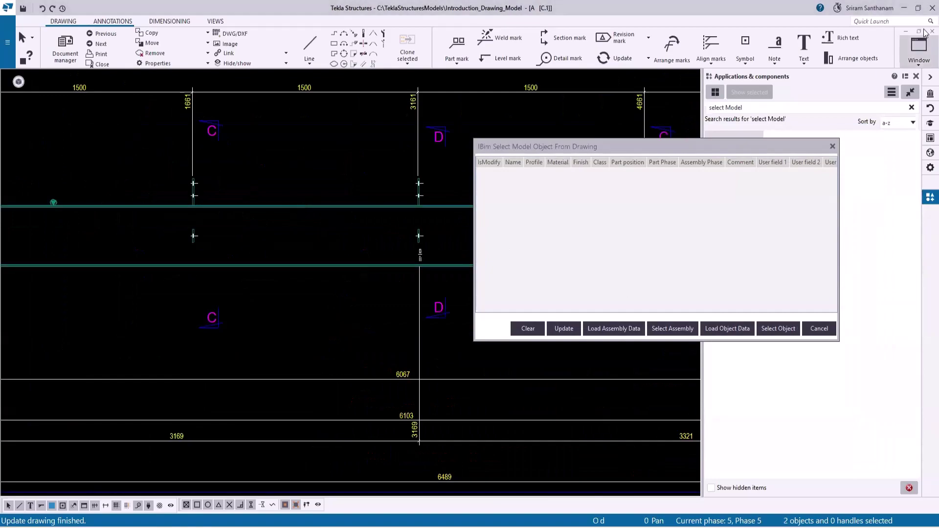
{"action": "left_click", "coordinate": [919, 46]}
{"action": "left_click", "coordinate": [885, 80]}
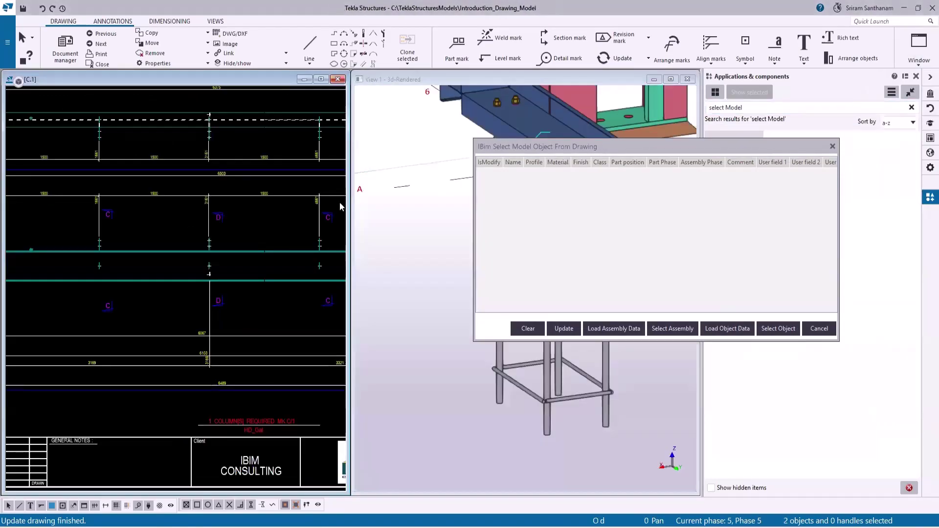
Highlight the drawing's selected column in the model and locate it in the 3D view
{"action": "left_click_drag", "start_coordinate": [539, 147], "coordinate": [583, 273]}
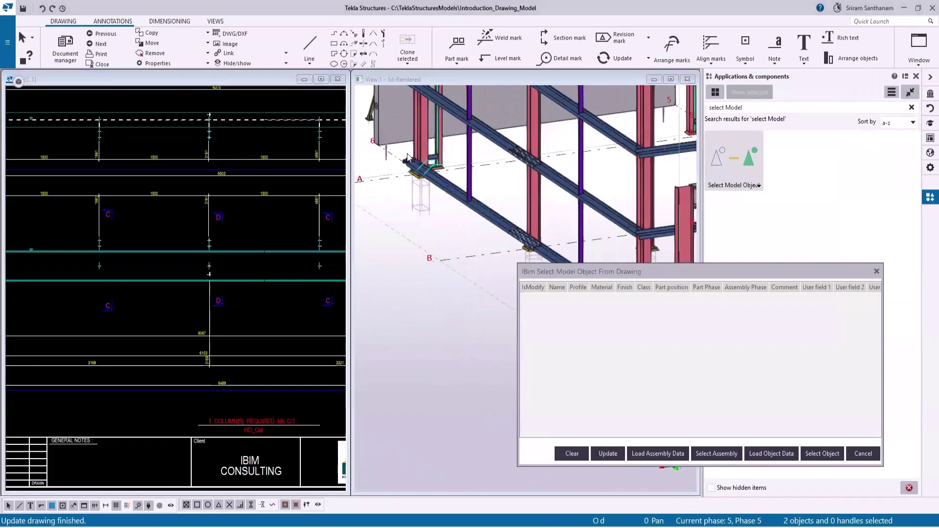
{"action": "scroll", "coordinate": [407, 158], "scroll_direction": "down", "scroll_amount": 8}
{"action": "scroll", "coordinate": [595, 165], "scroll_direction": "up", "scroll_amount": 6}
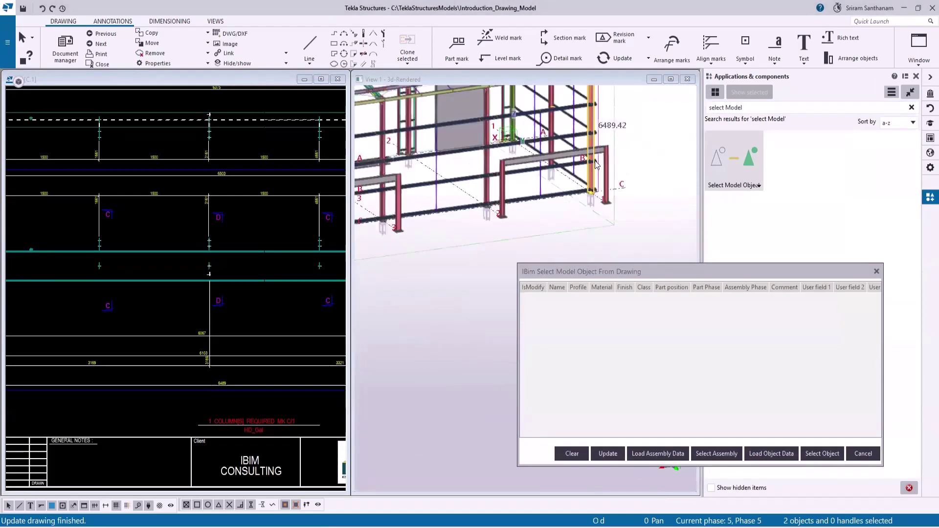
{"action": "scroll", "coordinate": [597, 165], "scroll_direction": "up", "scroll_amount": 2}
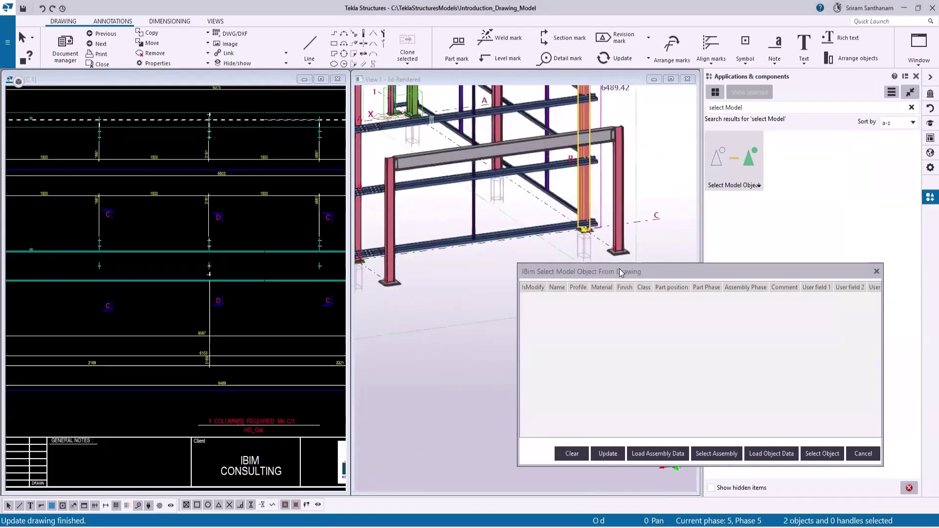
Load the selected column's object data, followed by the data of its whole assembly
{"action": "left_click_drag", "start_coordinate": [619, 272], "coordinate": [516, 216]}
{"action": "left_click", "coordinate": [661, 403]}
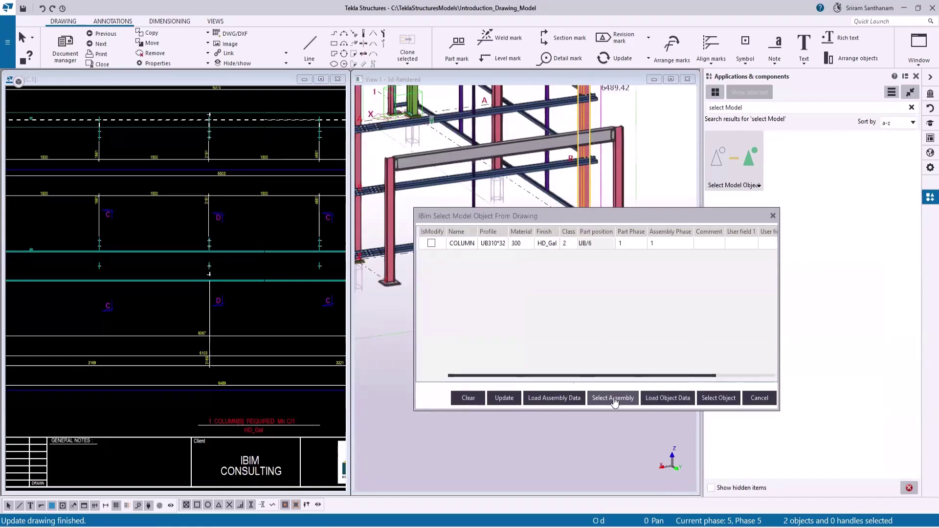
{"action": "left_click", "coordinate": [553, 404]}
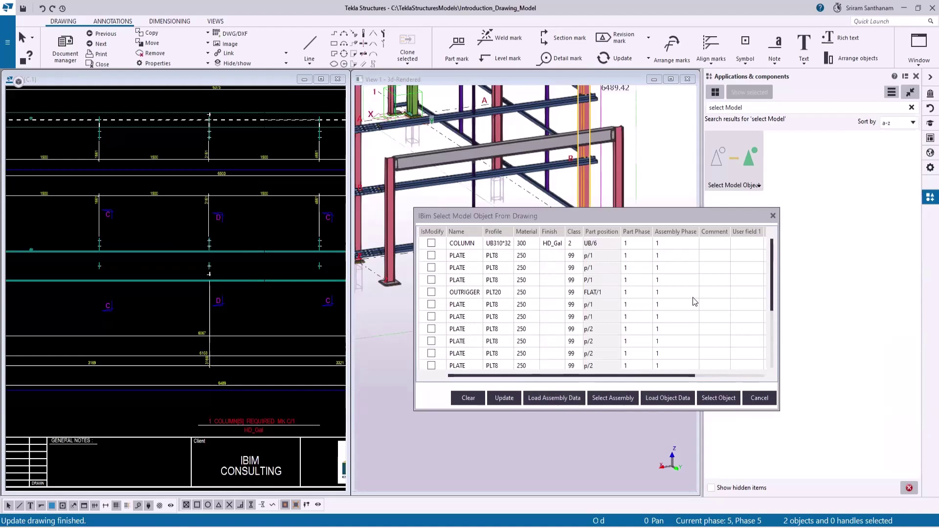
Examine the FLAT/1 outrigger's properties in the loaded assembly list, including its comment and user field columns
{"action": "left_click", "coordinate": [473, 247]}
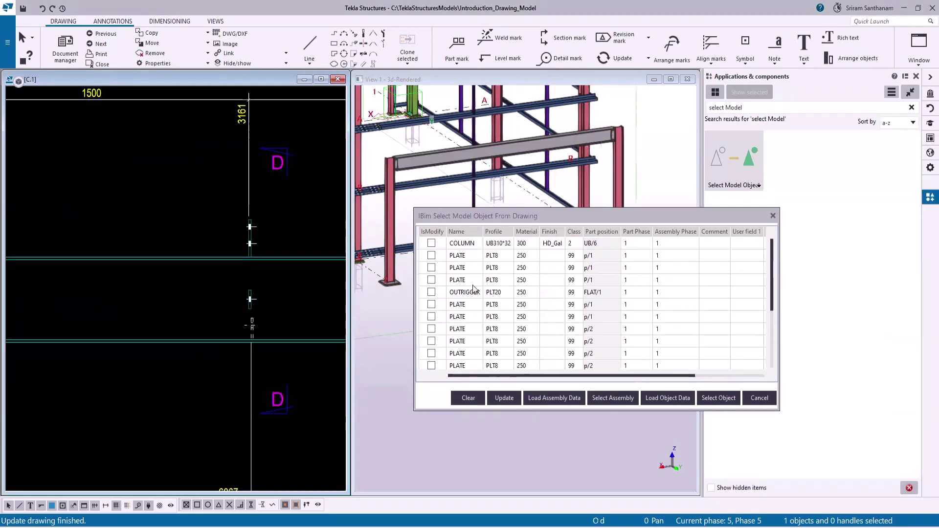
{"action": "left_click", "coordinate": [525, 292]}
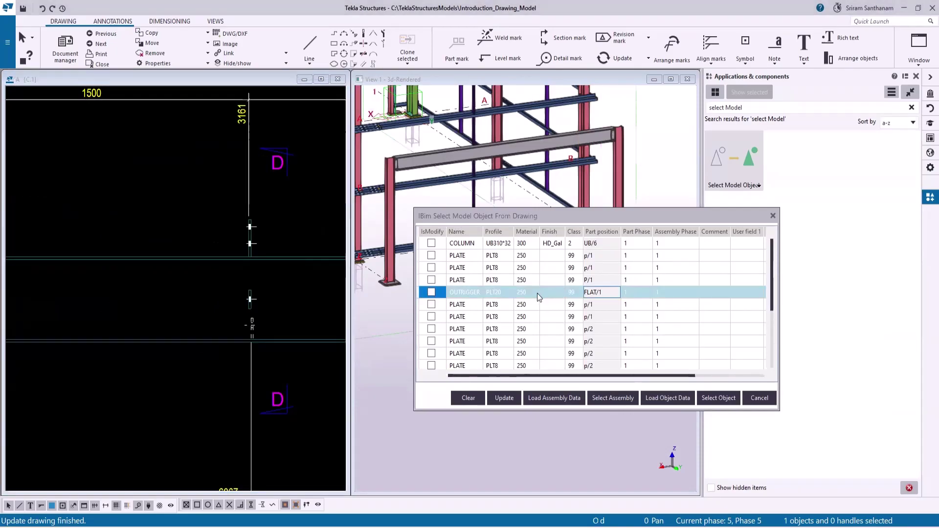
{"action": "left_click", "coordinate": [521, 292]}
{"action": "left_click_drag", "start_coordinate": [540, 375], "coordinate": [682, 373]}
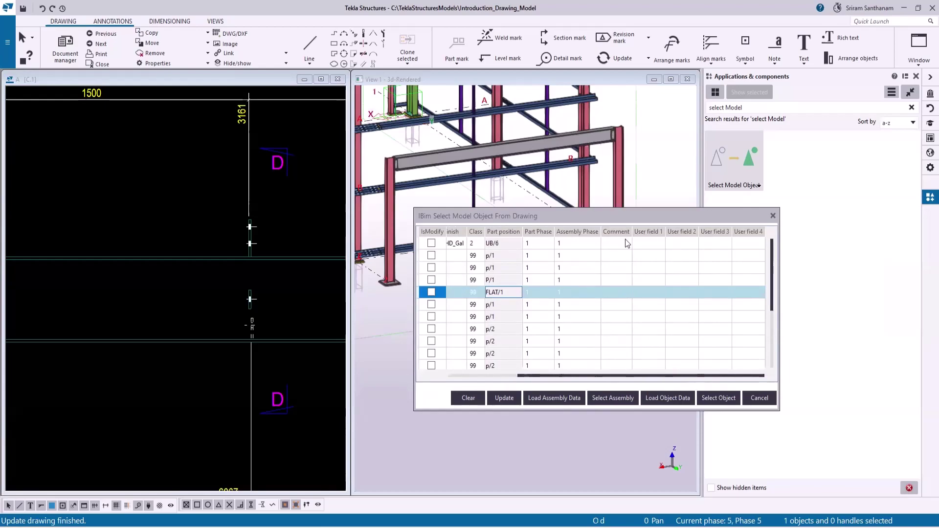
Set User field 1 of the UB/6 column to COLUMN, flag its row for modification and update the model
{"action": "left_click", "coordinate": [292, 261]}
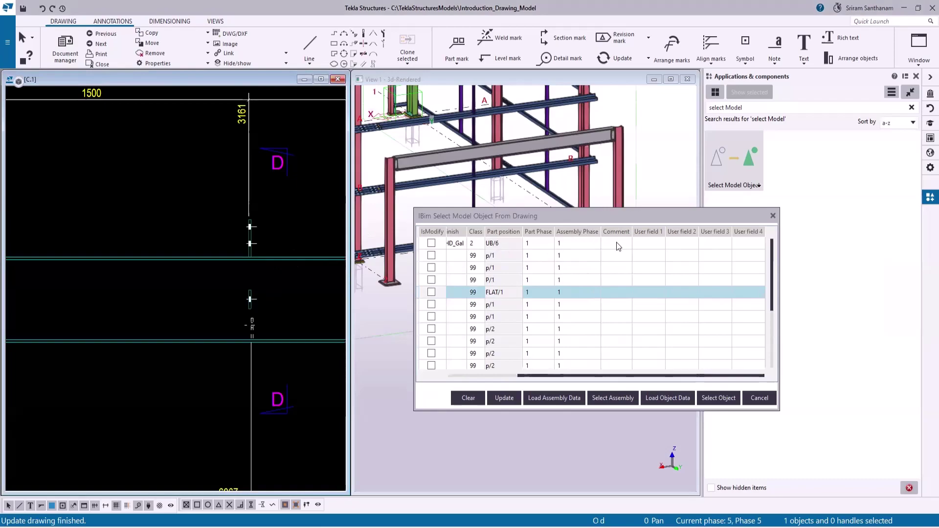
{"action": "left_click", "coordinate": [646, 246]}
{"action": "left_click", "coordinate": [645, 247]}
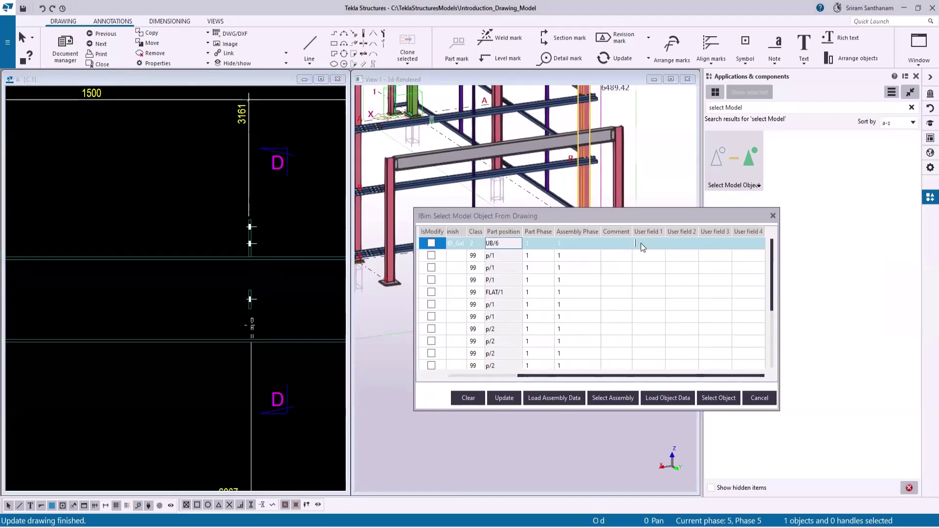
{"action": "type", "text": "COLUMN"}
{"action": "left_click", "coordinate": [431, 244]}
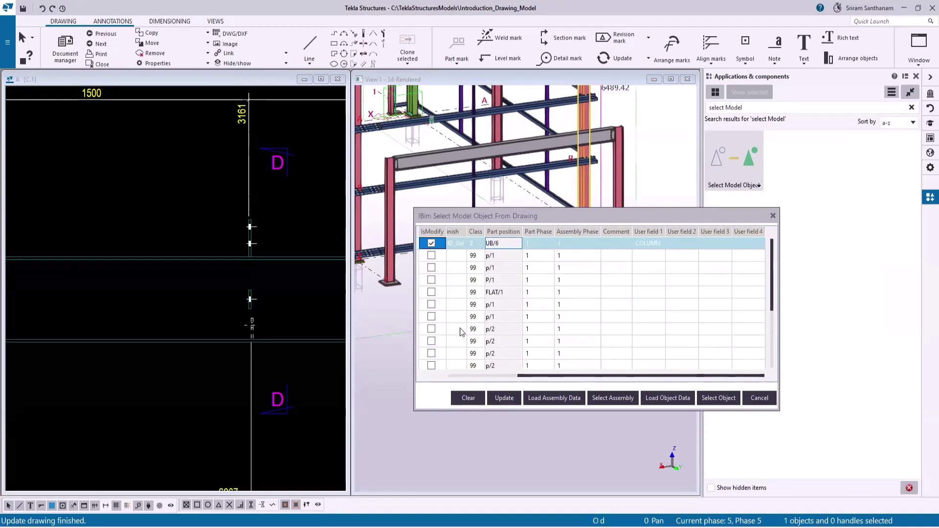
{"action": "left_click", "coordinate": [502, 399]}
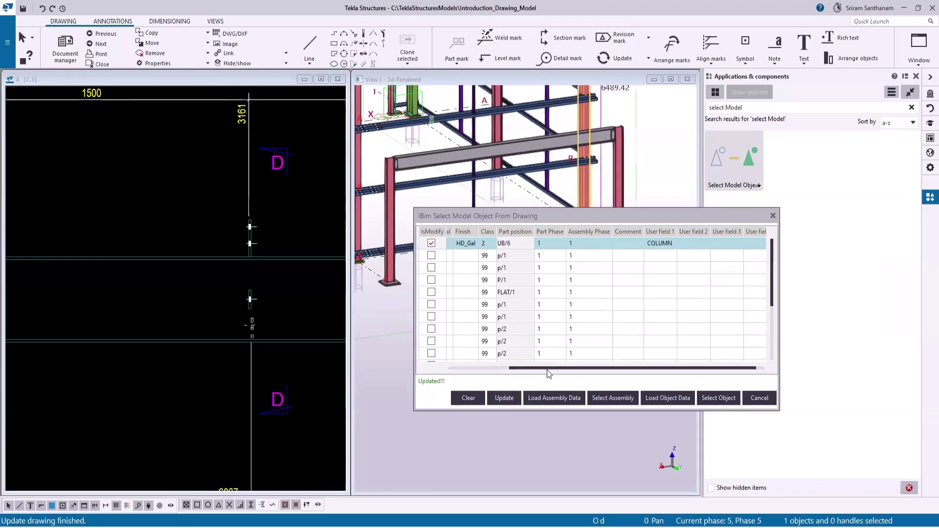
Inquire the column from the drawing and check its User field 1 entry
{"action": "right_click", "coordinate": [212, 259]}
{"action": "left_click", "coordinate": [249, 293]}
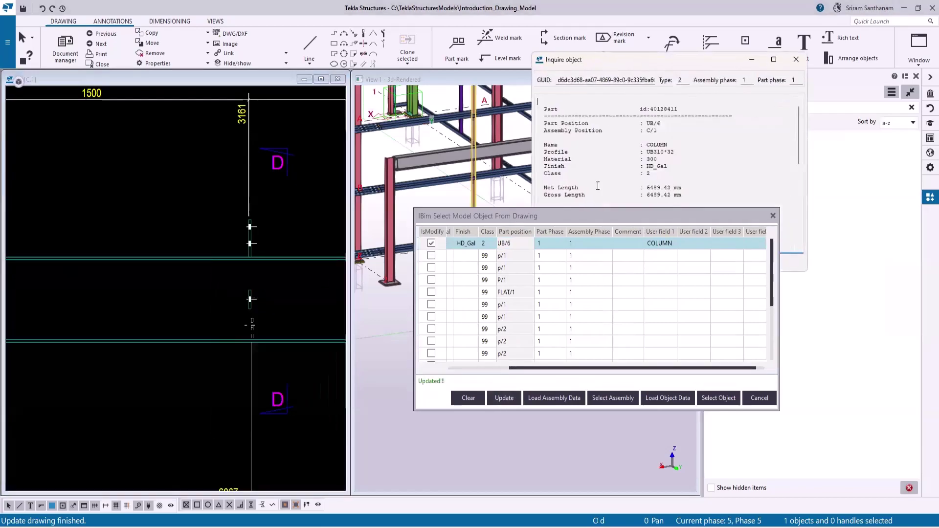
{"action": "left_click_drag", "start_coordinate": [608, 214], "coordinate": [231, 189]}
{"action": "scroll", "coordinate": [695, 165], "scroll_direction": "down", "scroll_amount": 6}
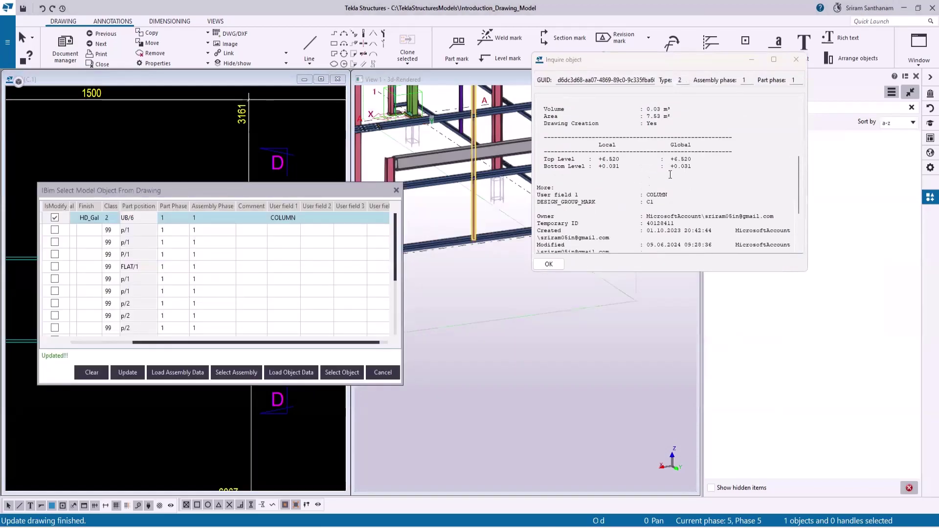
{"action": "left_click_drag", "start_coordinate": [669, 194], "coordinate": [645, 195]}
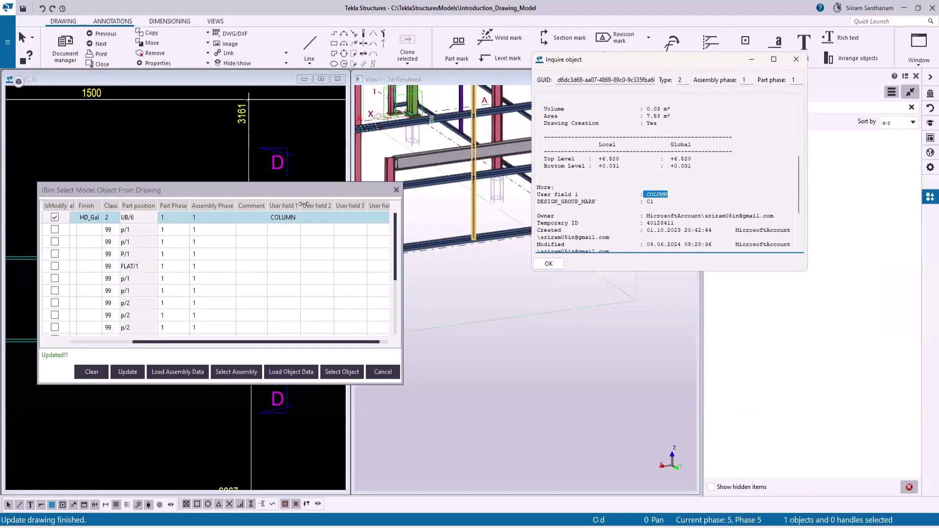
Open the cast unit drawing CP1 and close the object inquiry report
{"action": "left_click_drag", "start_coordinate": [304, 192], "coordinate": [594, 284]}
{"action": "scroll", "coordinate": [256, 233], "scroll_direction": "down", "scroll_amount": 6}
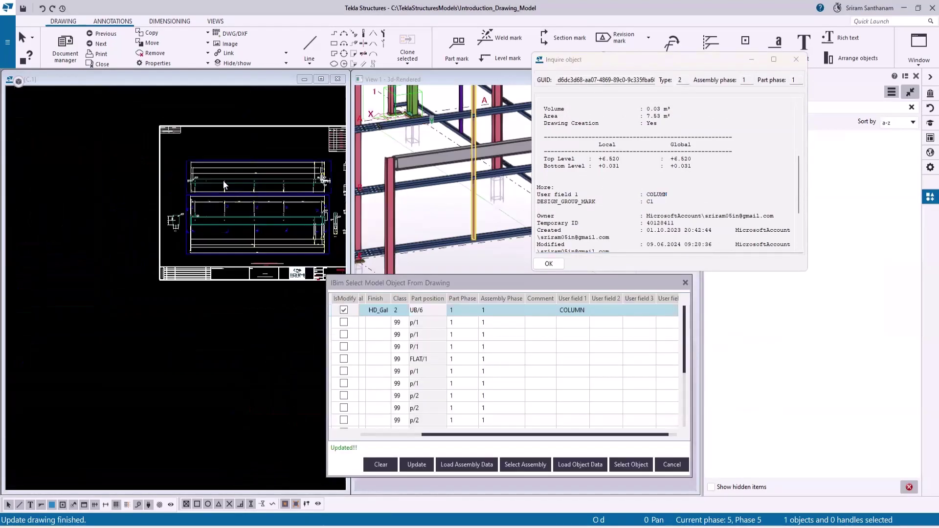
{"action": "scroll", "coordinate": [296, 187], "scroll_direction": "up", "scroll_amount": 5}
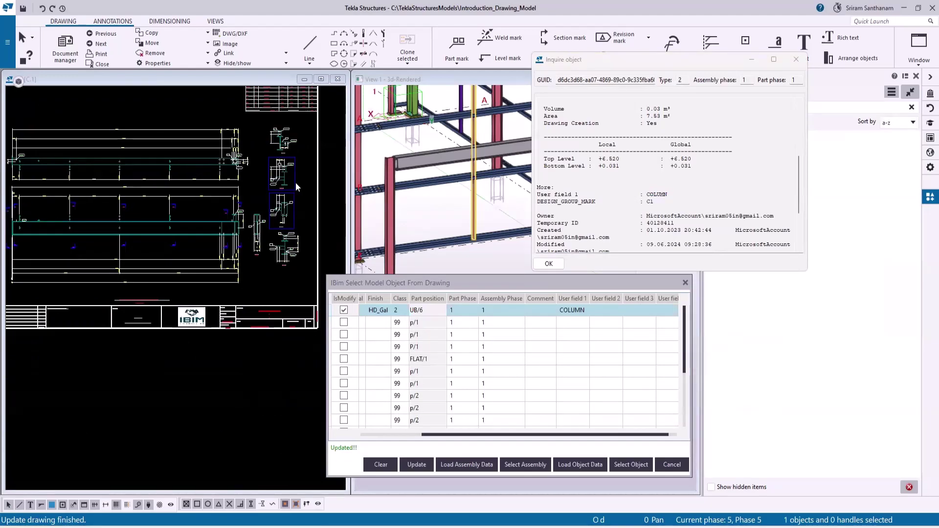
{"action": "scroll", "coordinate": [272, 244], "scroll_direction": "down", "scroll_amount": 3}
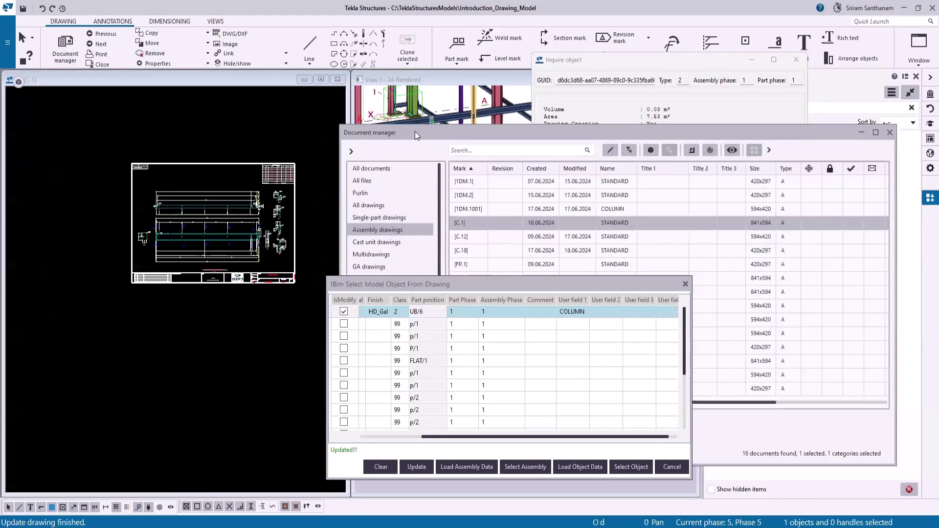
{"action": "left_click_drag", "start_coordinate": [415, 131], "coordinate": [162, 50]}
{"action": "left_click", "coordinate": [131, 159]}
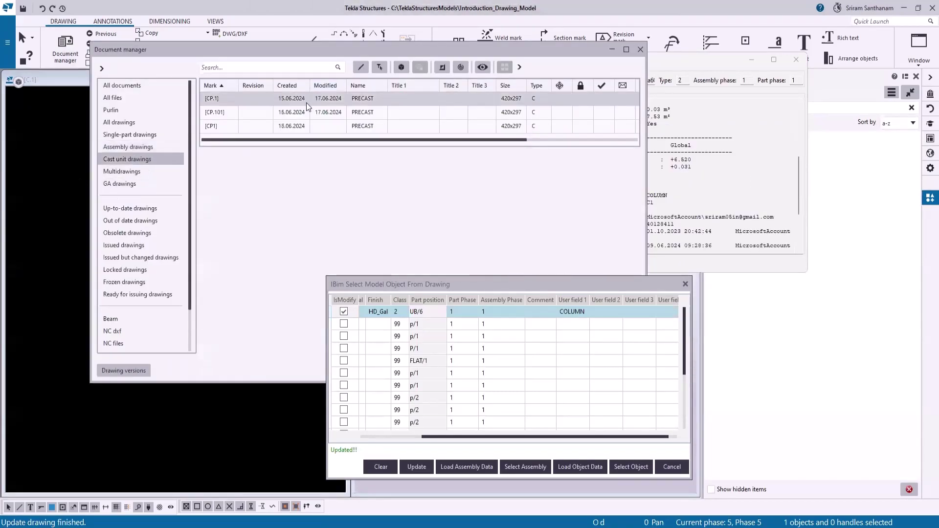
{"action": "double_click", "coordinate": [256, 125]}
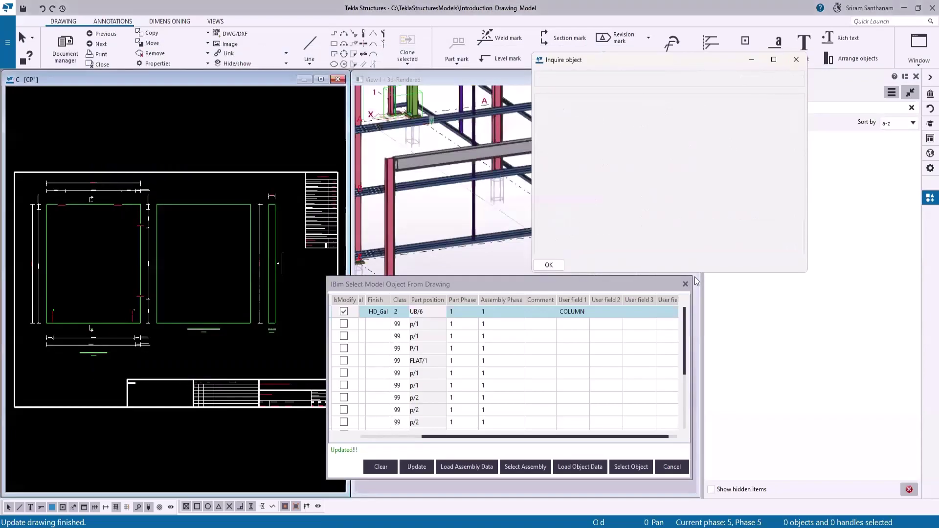
{"action": "left_click", "coordinate": [796, 59]}
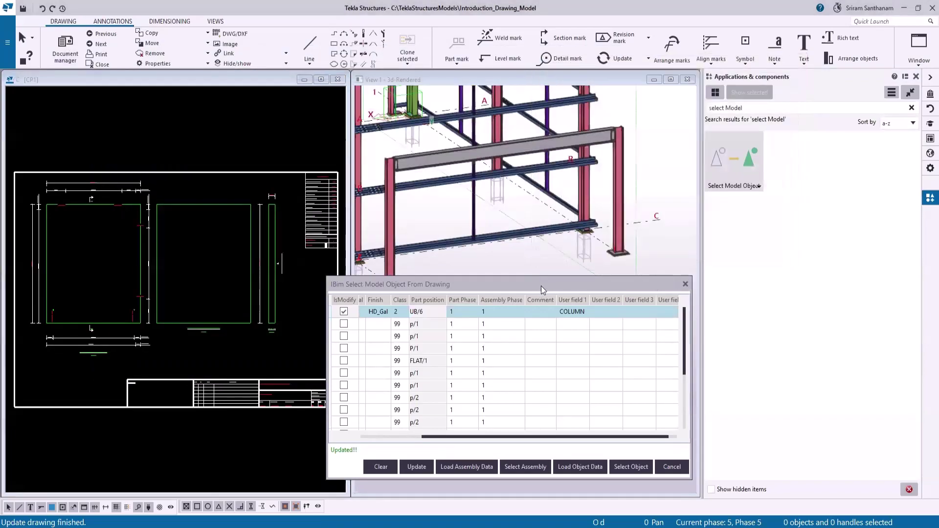
Select the precast panel in drawing CP1, load its assembly data and review the names, profiles and materials
{"action": "left_click_drag", "start_coordinate": [541, 287], "coordinate": [735, 231]}
{"action": "scroll", "coordinate": [113, 208], "scroll_direction": "up", "scroll_amount": 3}
{"action": "left_click", "coordinate": [102, 199]}
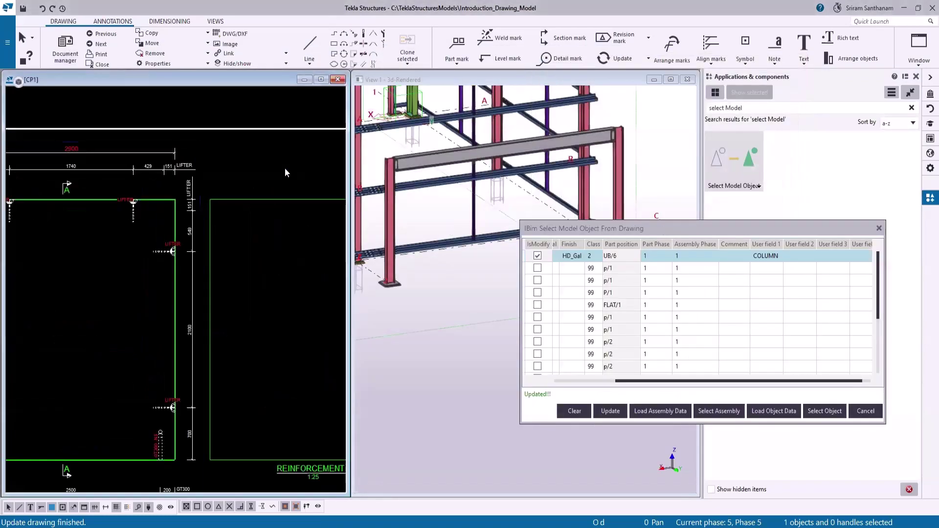
{"action": "scroll", "coordinate": [286, 172], "scroll_direction": "down", "scroll_amount": 3}
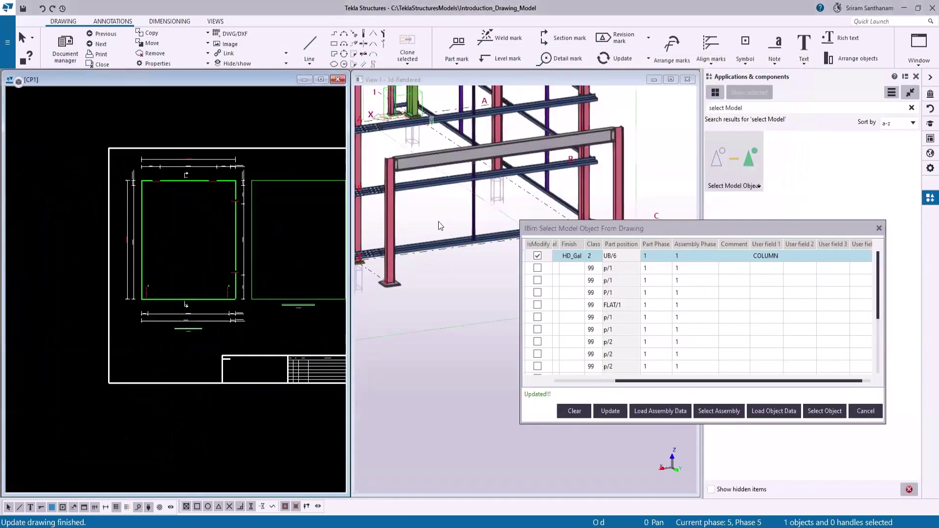
{"action": "left_click", "coordinate": [651, 413]}
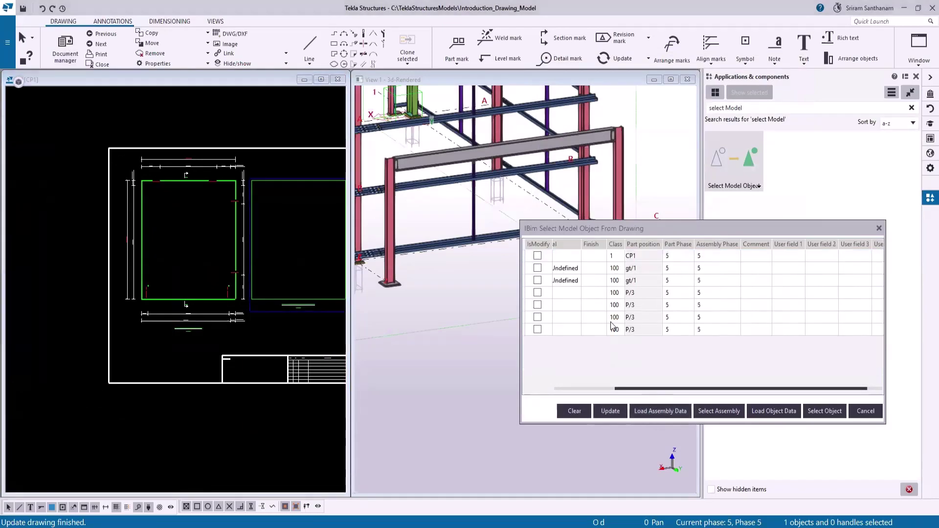
{"action": "left_click_drag", "start_coordinate": [628, 389], "coordinate": [565, 389]}
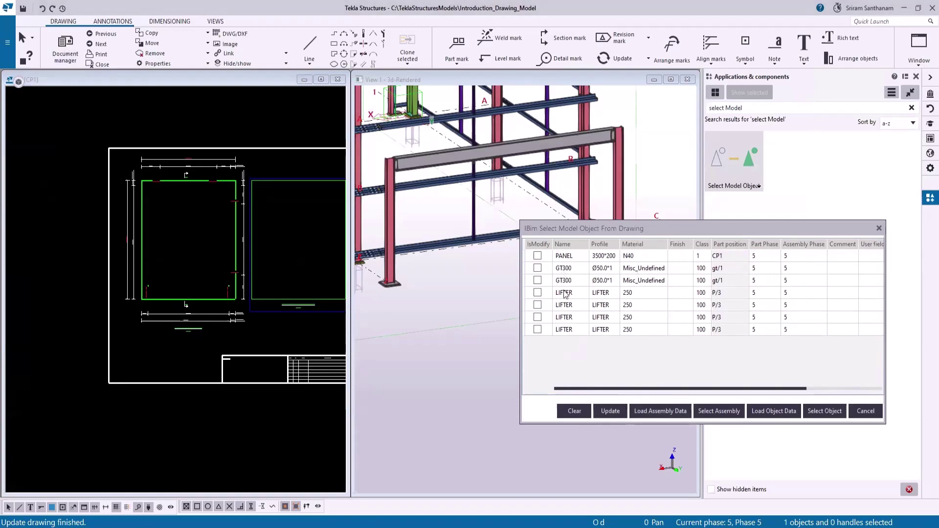
Open GA drawing 30, titled PLAN AT RL, and minimise the document list
{"action": "scroll", "coordinate": [254, 227], "scroll_direction": "down", "scroll_amount": 3}
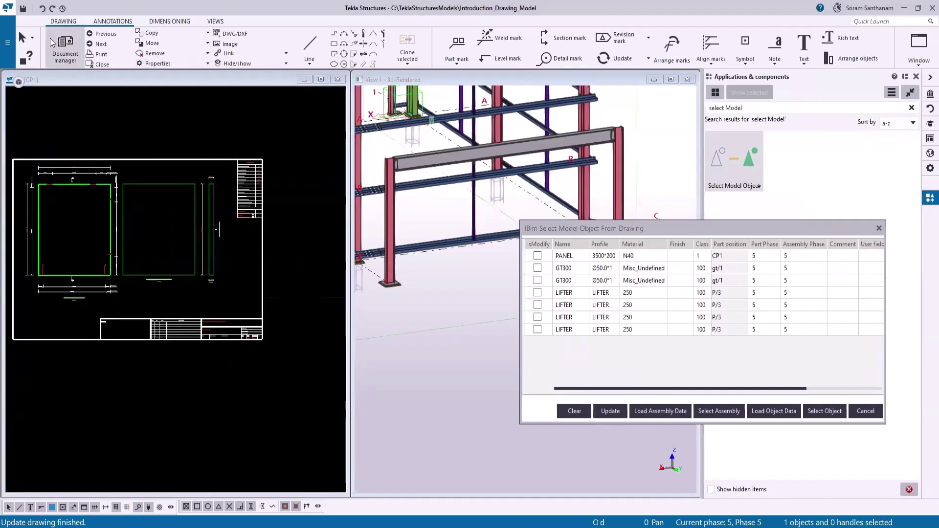
{"action": "left_click", "coordinate": [67, 50]}
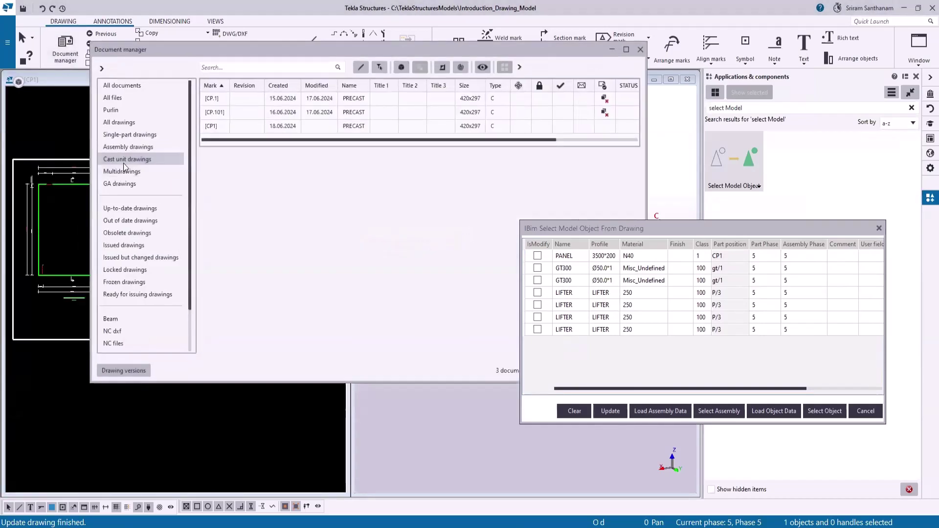
{"action": "left_click", "coordinate": [124, 185]}
{"action": "scroll", "coordinate": [274, 214], "scroll_direction": "down", "scroll_amount": 5}
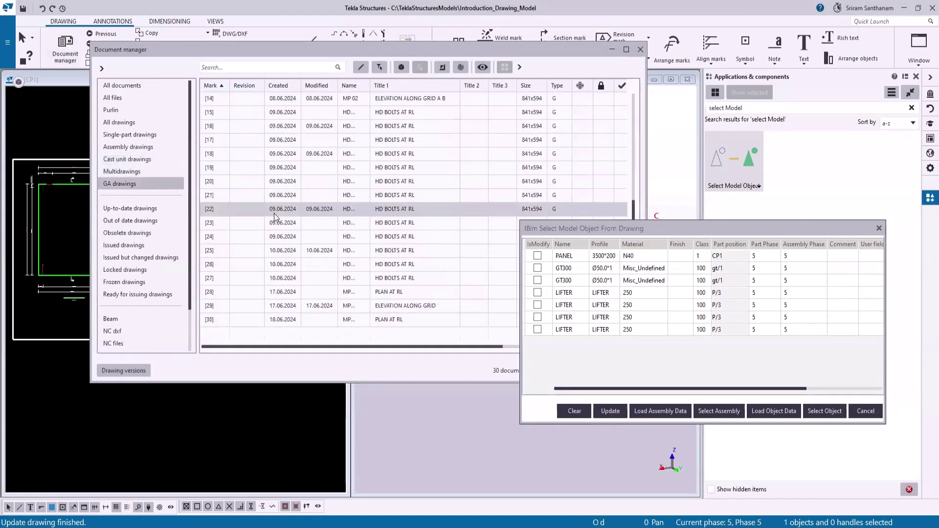
{"action": "double_click", "coordinate": [387, 319]}
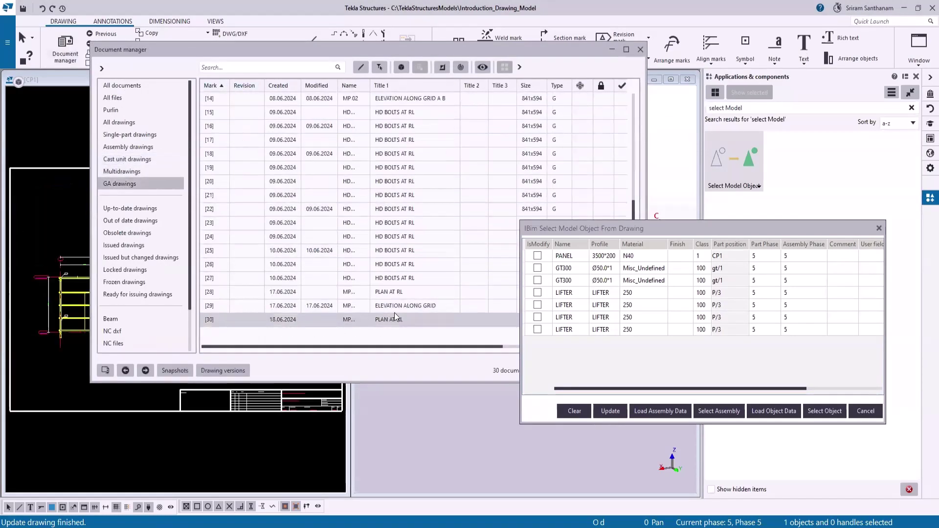
{"action": "left_click", "coordinate": [613, 49]}
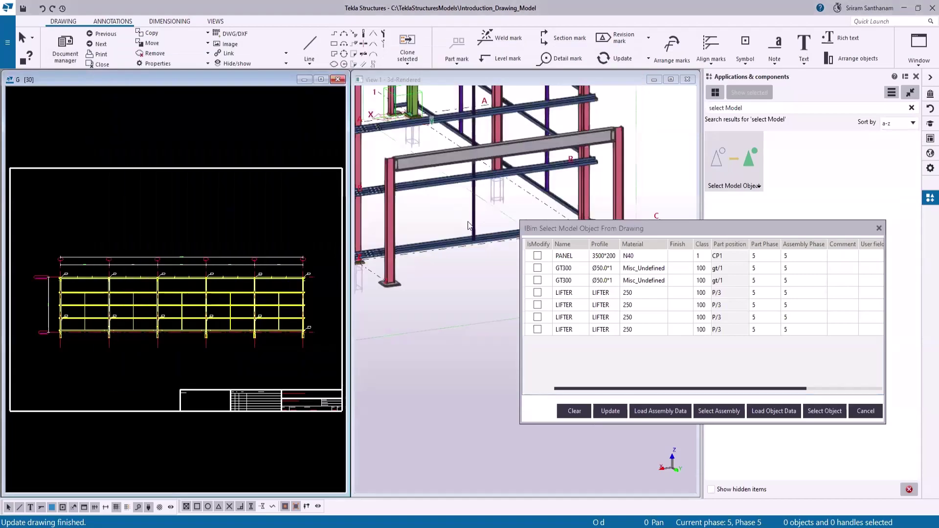
Select the model objects matching three wall girts and the grid 2 column picked in the GA drawing, and load their object data
{"action": "scroll", "coordinate": [501, 247], "scroll_direction": "down", "scroll_amount": 4}
{"action": "scroll", "coordinate": [73, 280], "scroll_direction": "up", "scroll_amount": 5}
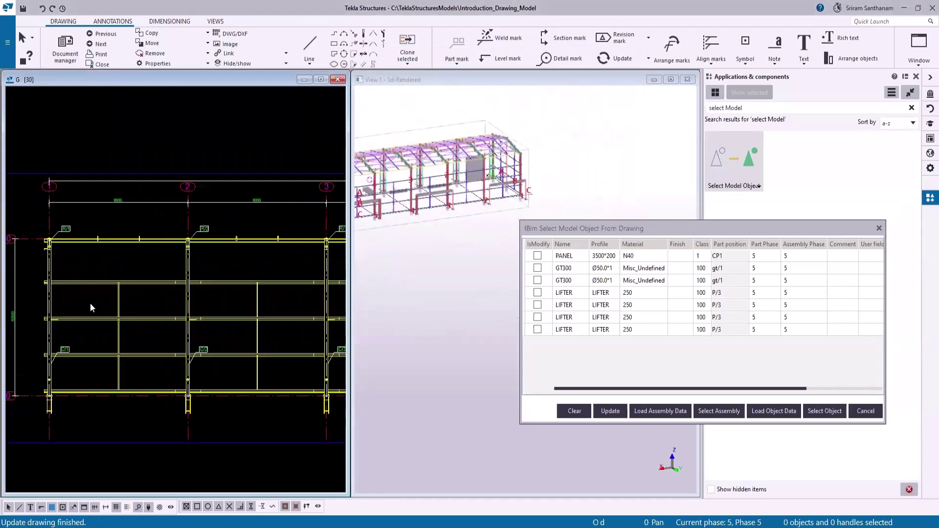
{"action": "left_click_drag", "start_coordinate": [185, 387], "coordinate": [159, 267]}
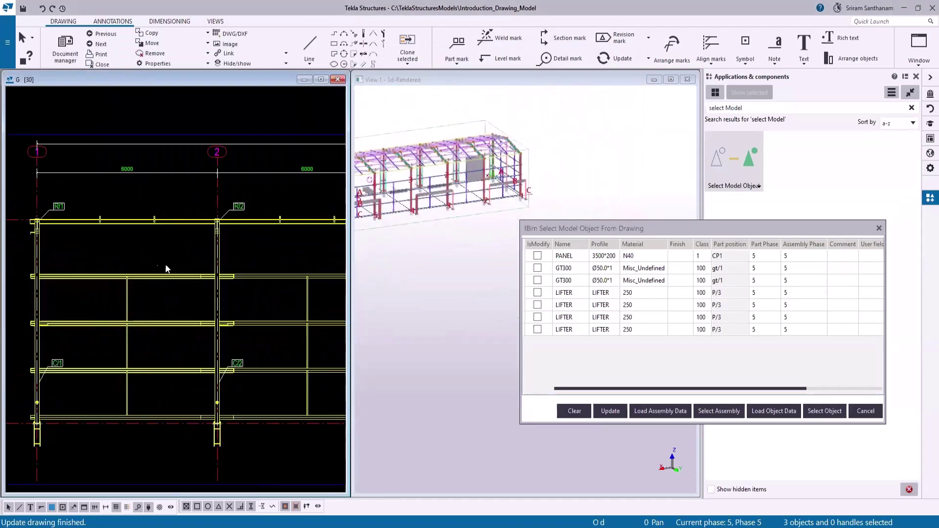
{"action": "scroll", "coordinate": [214, 265], "scroll_direction": "up", "scroll_amount": 3}
{"action": "left_click", "coordinate": [217, 243], "text": "ctrl"}
{"action": "scroll", "coordinate": [193, 140], "scroll_direction": "down", "scroll_amount": 3}
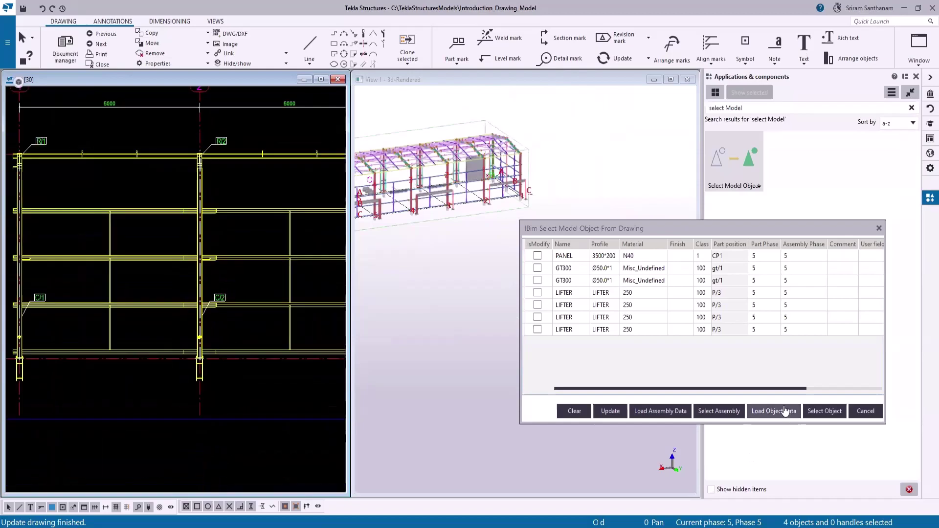
{"action": "left_click", "coordinate": [824, 411]}
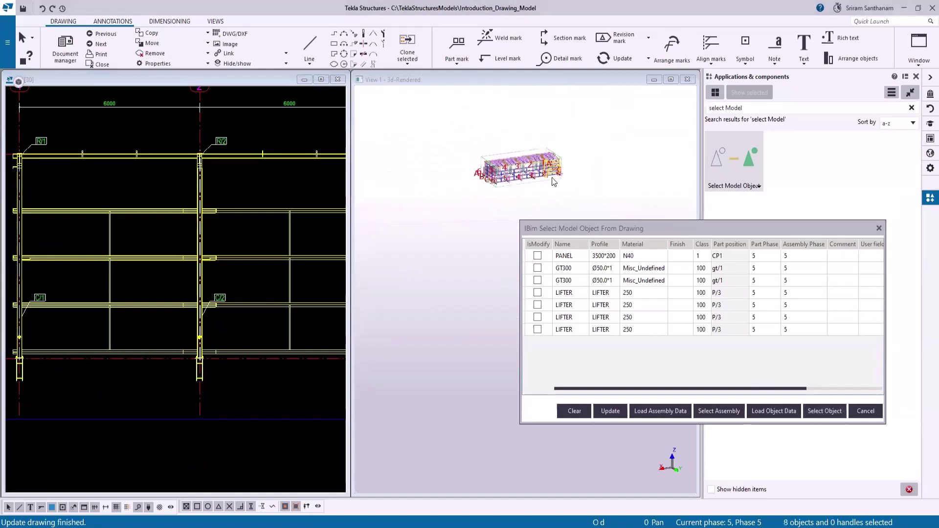
{"action": "scroll", "coordinate": [558, 171], "scroll_direction": "up", "scroll_amount": 5}
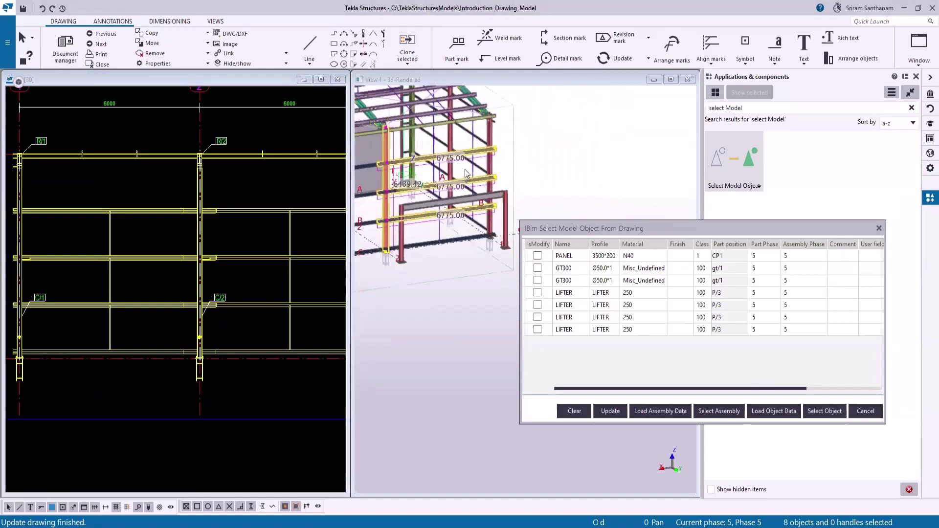
{"action": "left_click", "coordinate": [774, 412]}
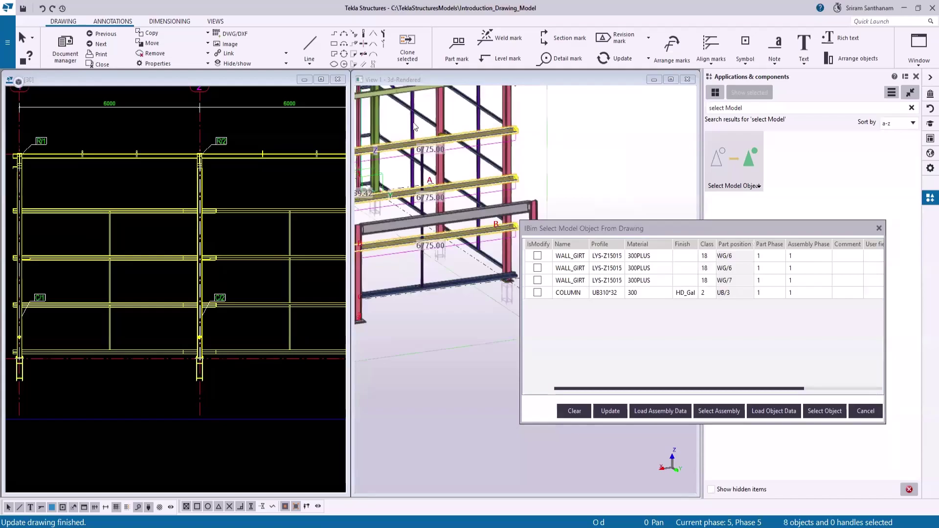
Close the GA drawing and select the whole beam-and-columns portal frame near grid 3 as an assembly in the model
{"action": "left_click", "coordinate": [337, 80]}
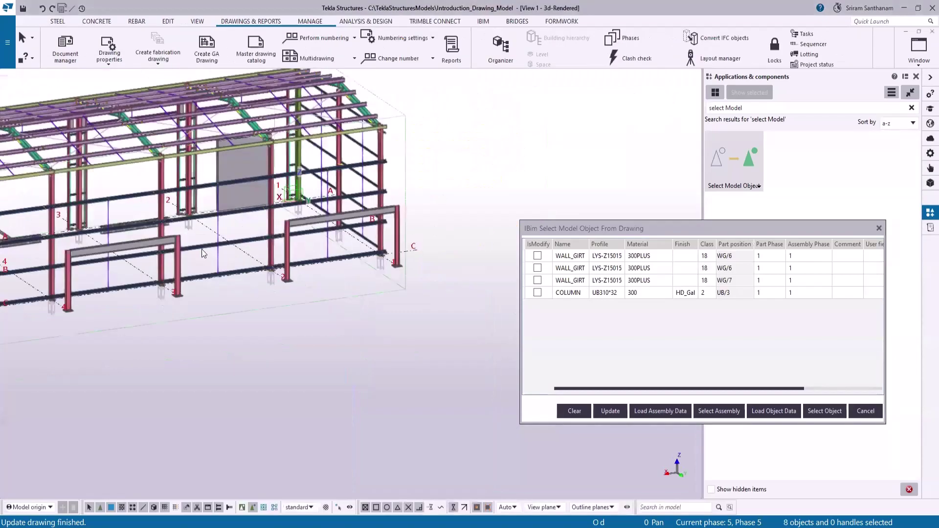
{"action": "left_click", "coordinate": [190, 242]}
{"action": "scroll", "coordinate": [189, 241], "scroll_direction": "up", "scroll_amount": 3}
{"action": "left_click", "coordinate": [265, 509]}
{"action": "left_click", "coordinate": [170, 243]}
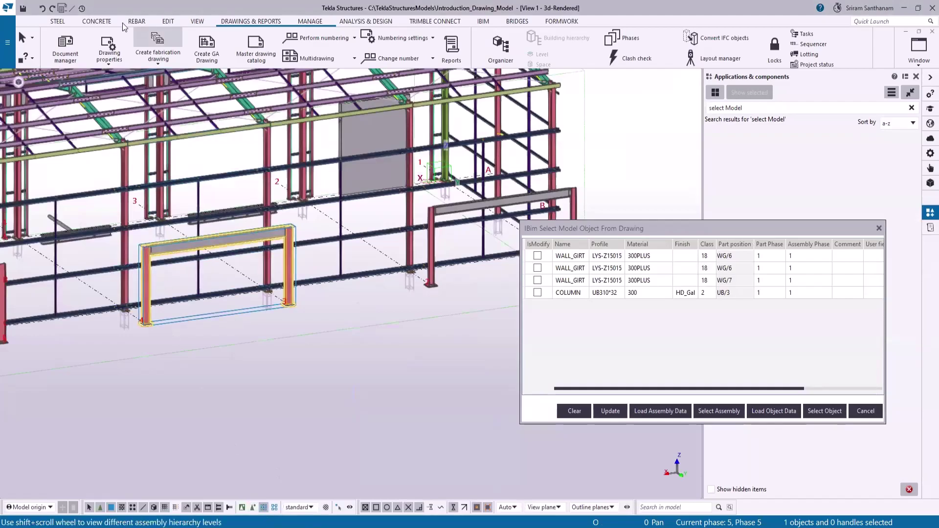
List only the assembly drawings belonging to the selected frame, open drawing SA1.1 and minimise the document list
{"action": "left_click", "coordinate": [65, 43]}
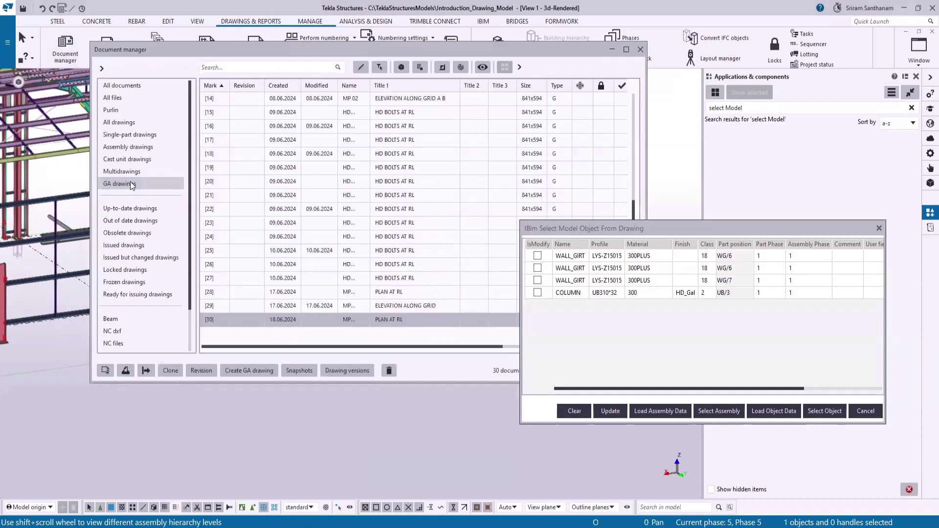
{"action": "left_click", "coordinate": [129, 147]}
{"action": "left_click", "coordinate": [421, 68]}
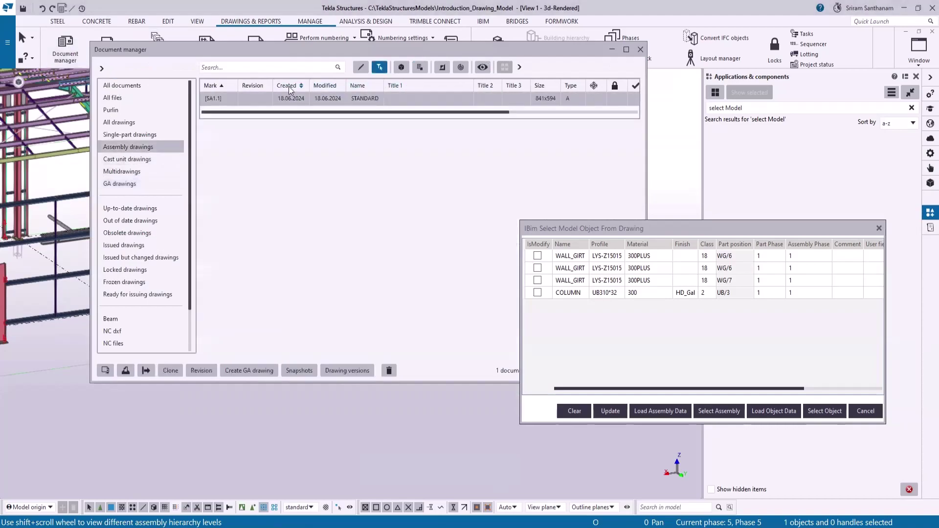
{"action": "double_click", "coordinate": [302, 99]}
{"action": "left_click", "coordinate": [613, 49]}
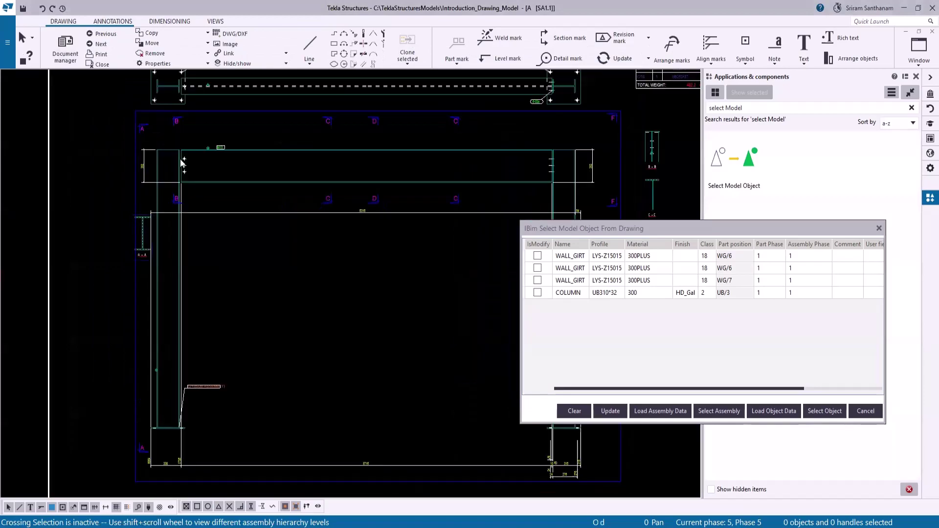
Load the assembly data of the frame's column, and then of its horizontal beam, from drawing SA1.1
{"action": "left_click", "coordinate": [157, 272]}
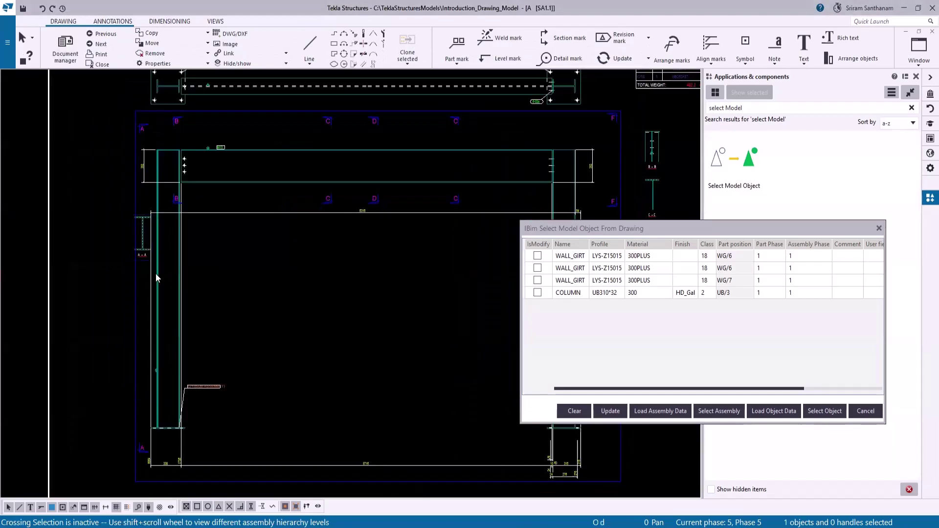
{"action": "left_click", "coordinate": [656, 412]}
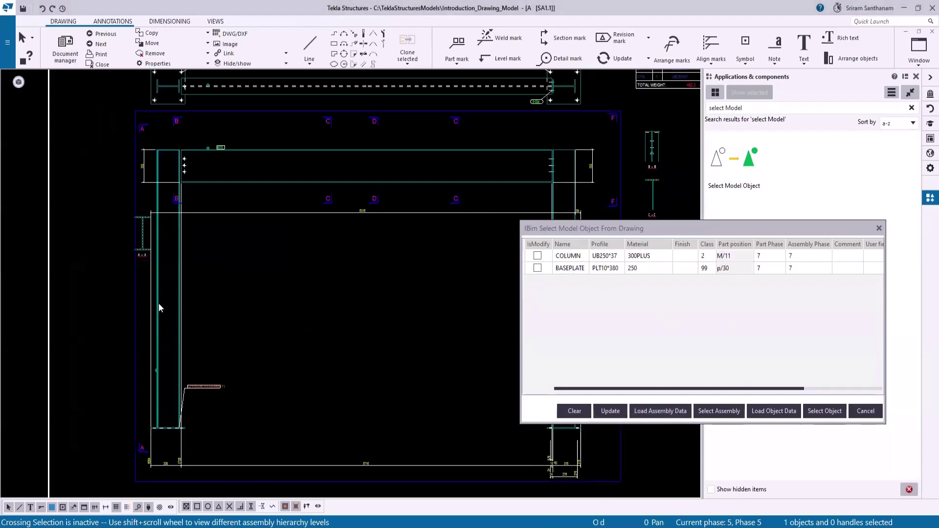
{"action": "left_click", "coordinate": [354, 149]}
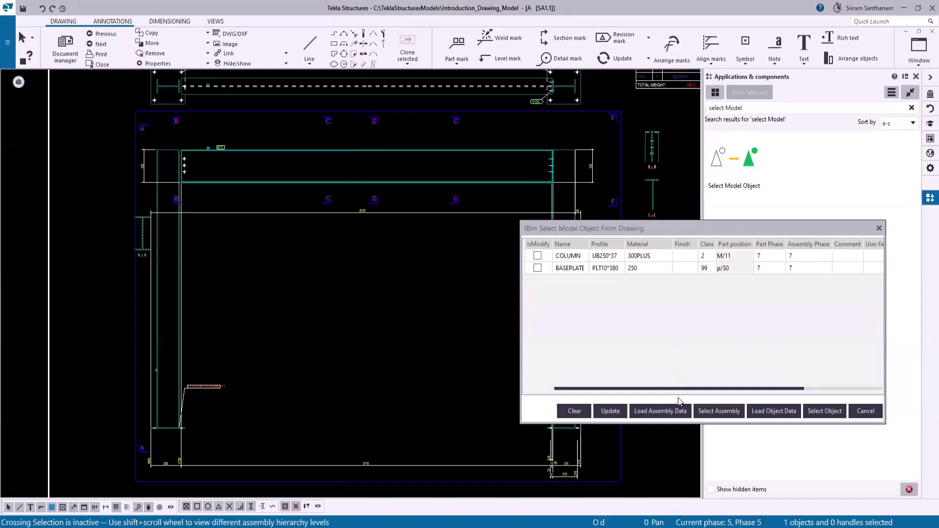
{"action": "left_click", "coordinate": [678, 414]}
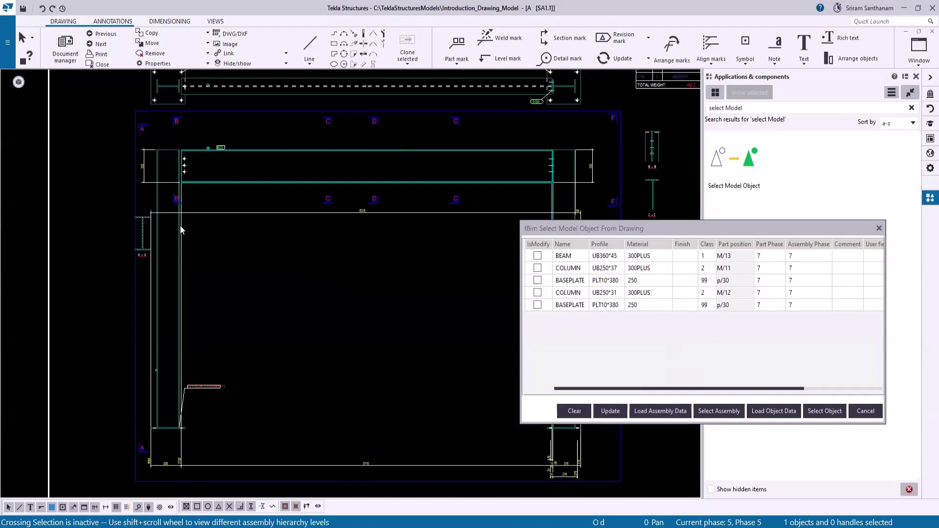
Close the assembly drawing SA1.1 and maximise the 3D model view
{"action": "scroll", "coordinate": [180, 225], "scroll_direction": "down", "scroll_amount": 2}
{"action": "scroll", "coordinate": [227, 217], "scroll_direction": "up", "scroll_amount": 1}
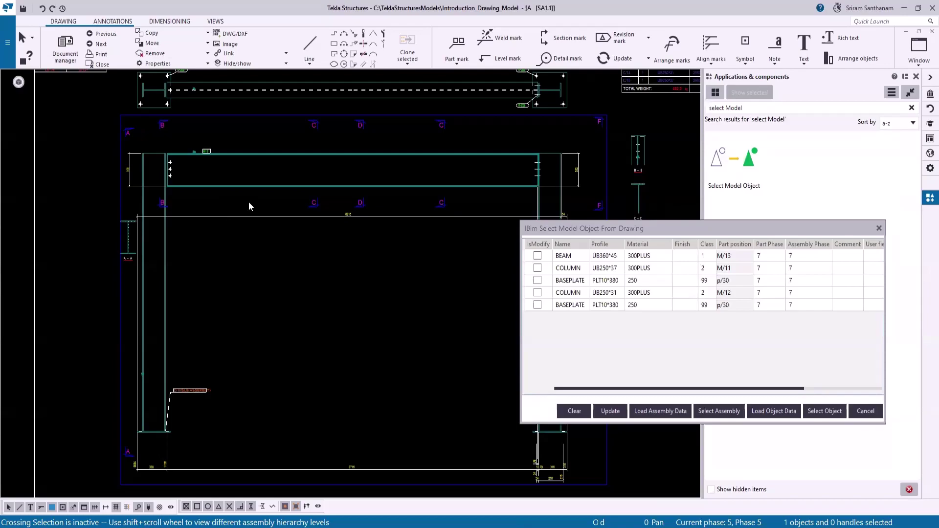
{"action": "left_click", "coordinate": [100, 64]}
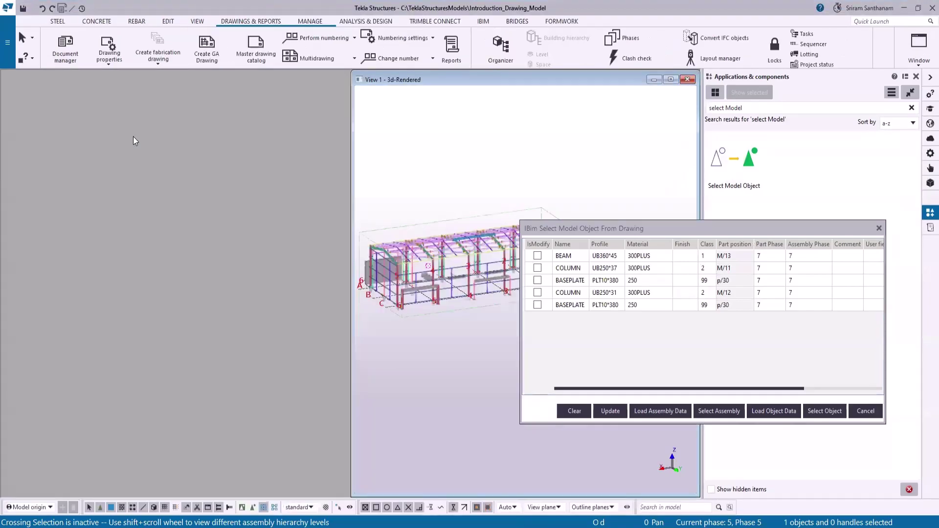
{"action": "left_click", "coordinate": [670, 79]}
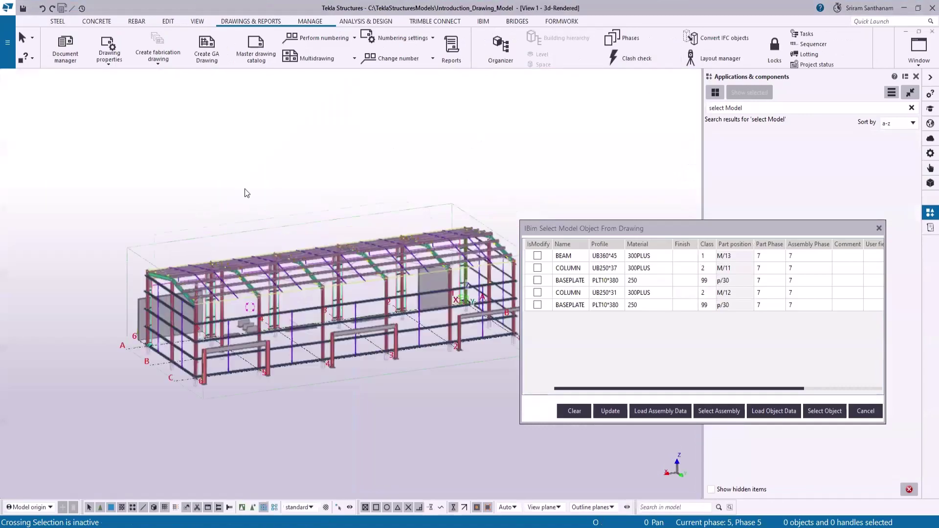